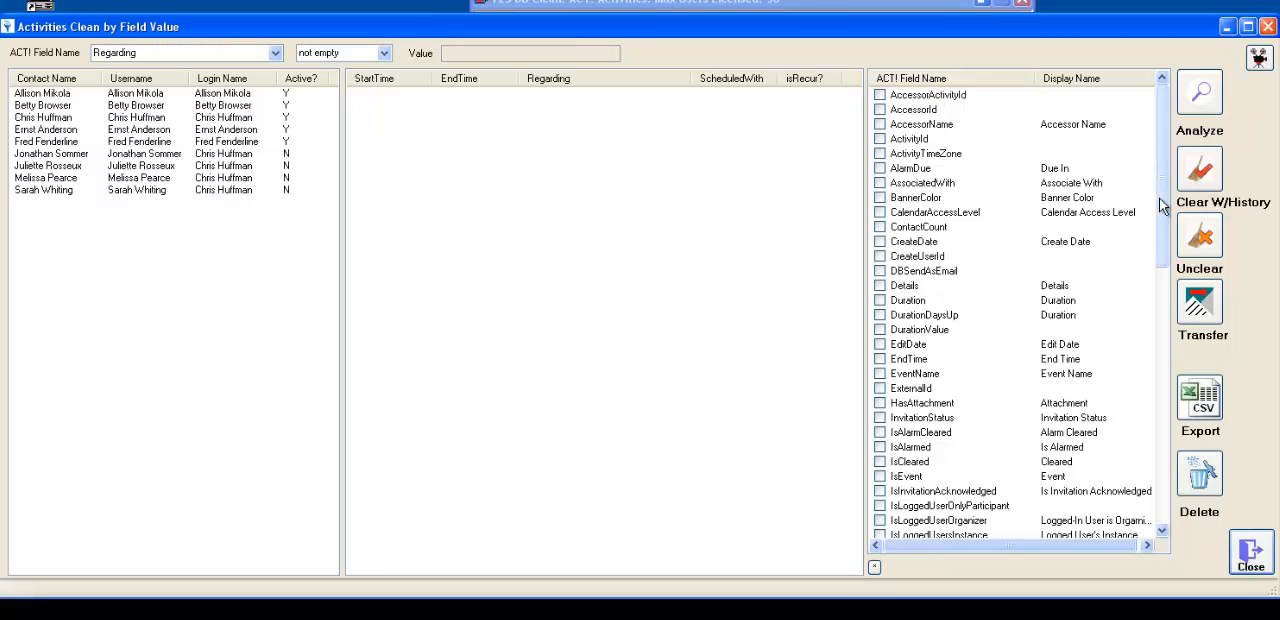
- Add the ActivityId, CreateDate and Details fields as columns in the activity list
mouse_move(1163, 205)
left_mouse_down()
mouse_move(1143, 337)
mouse_move(1162, 498)
mouse_move(1136, 317)
mouse_move(1143, 193)
left_mouse_up()
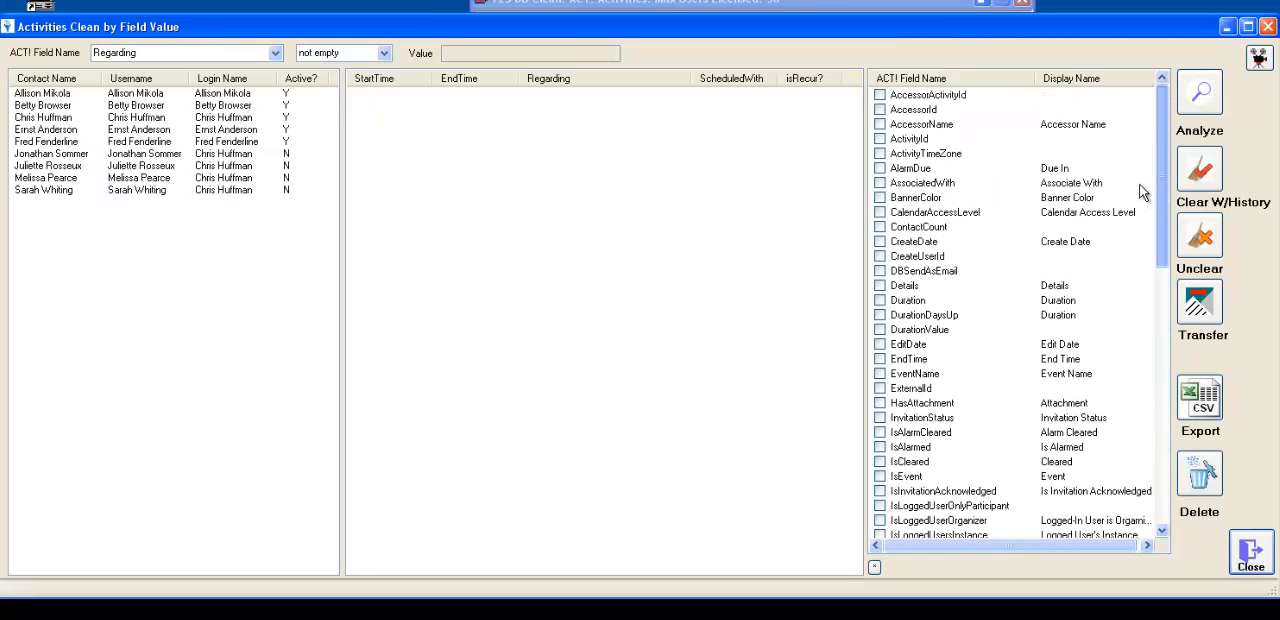
left_click(880, 139)
left_click(880, 242)
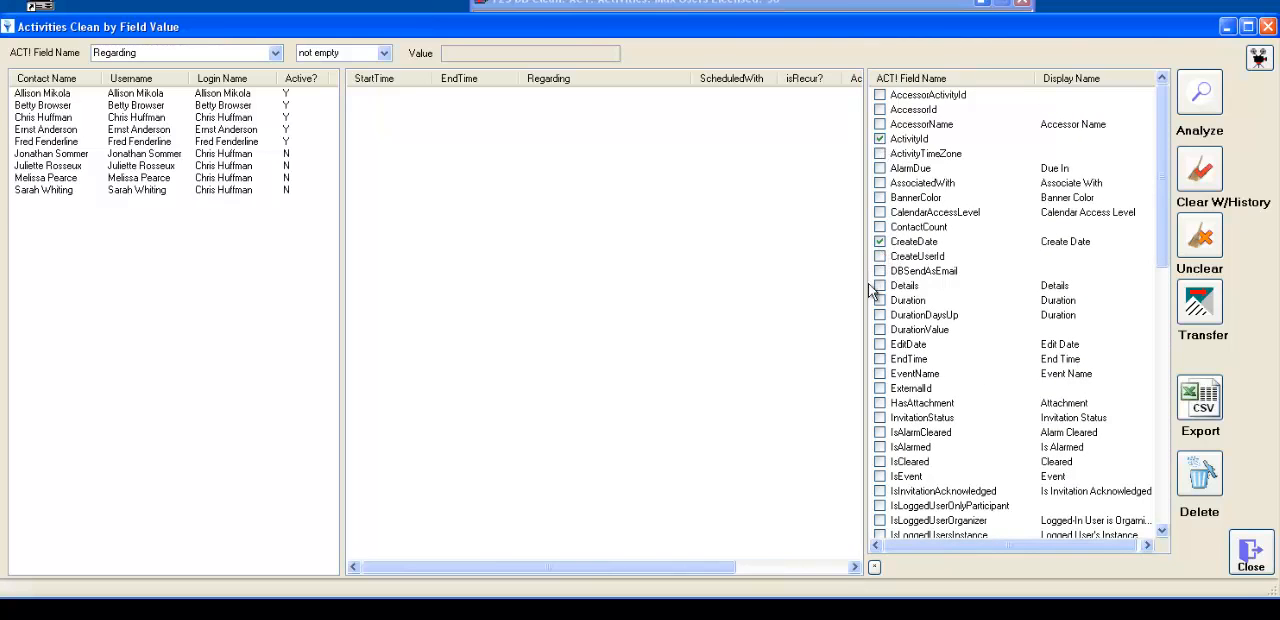
left_click(880, 286)
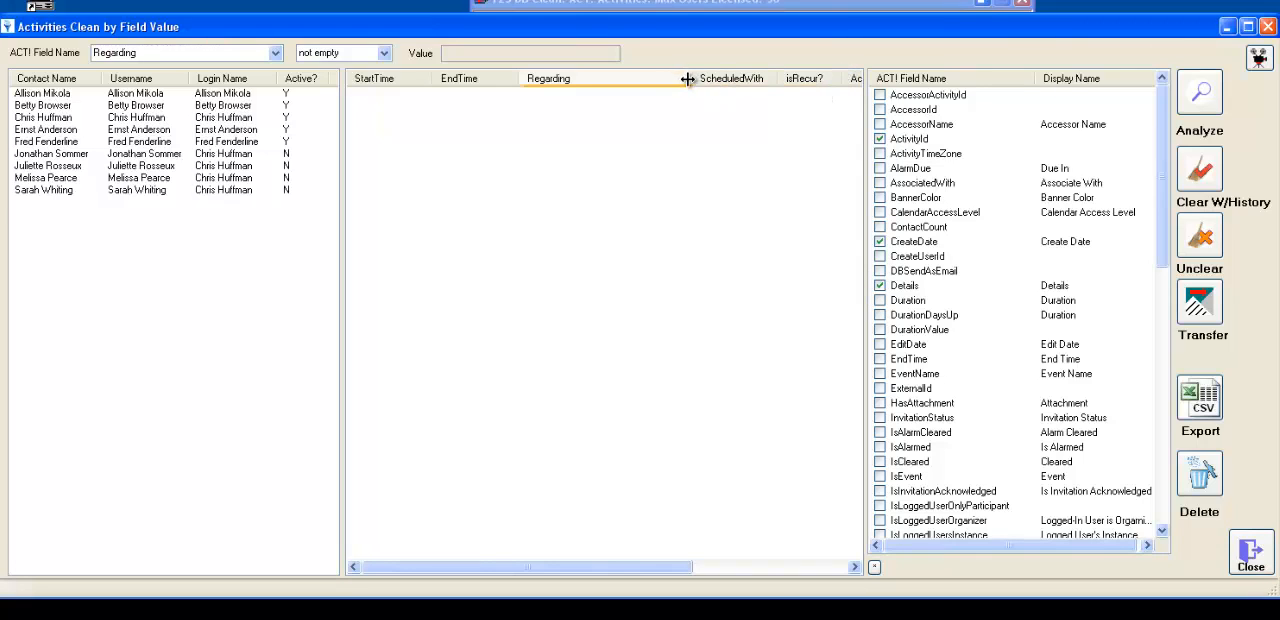
- Narrow the Regarding column and check the added columns at the end of the activity list
left_click_drag(688, 79, 636, 79)
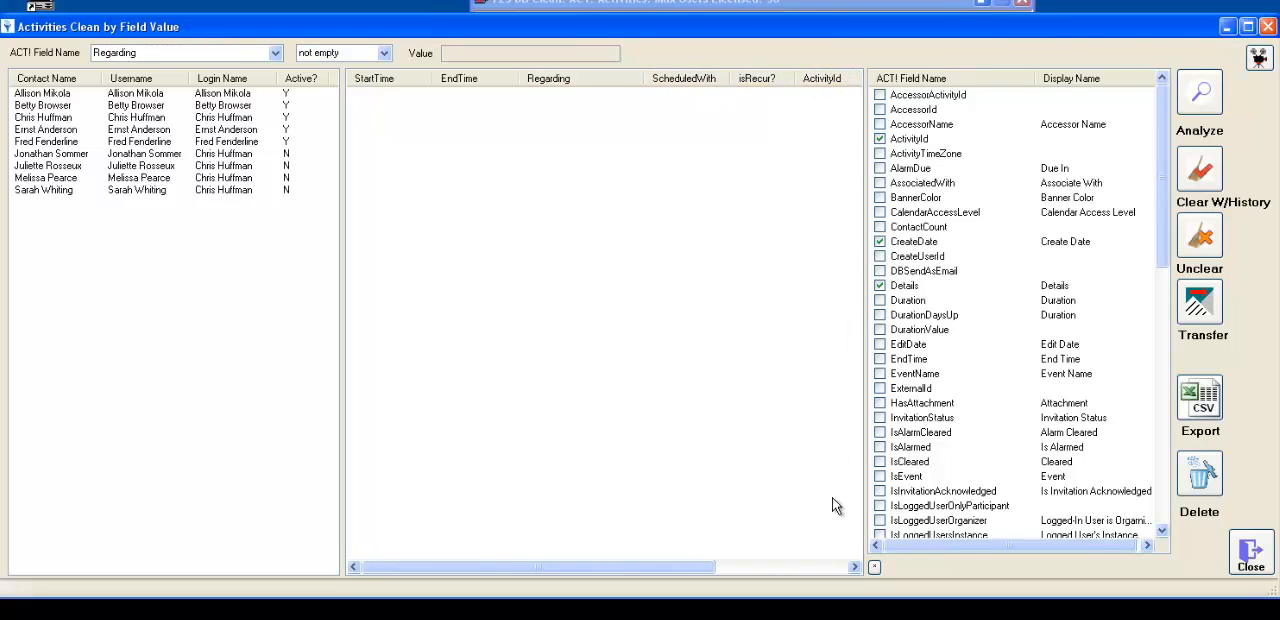
left_click_drag(712, 566, 855, 567)
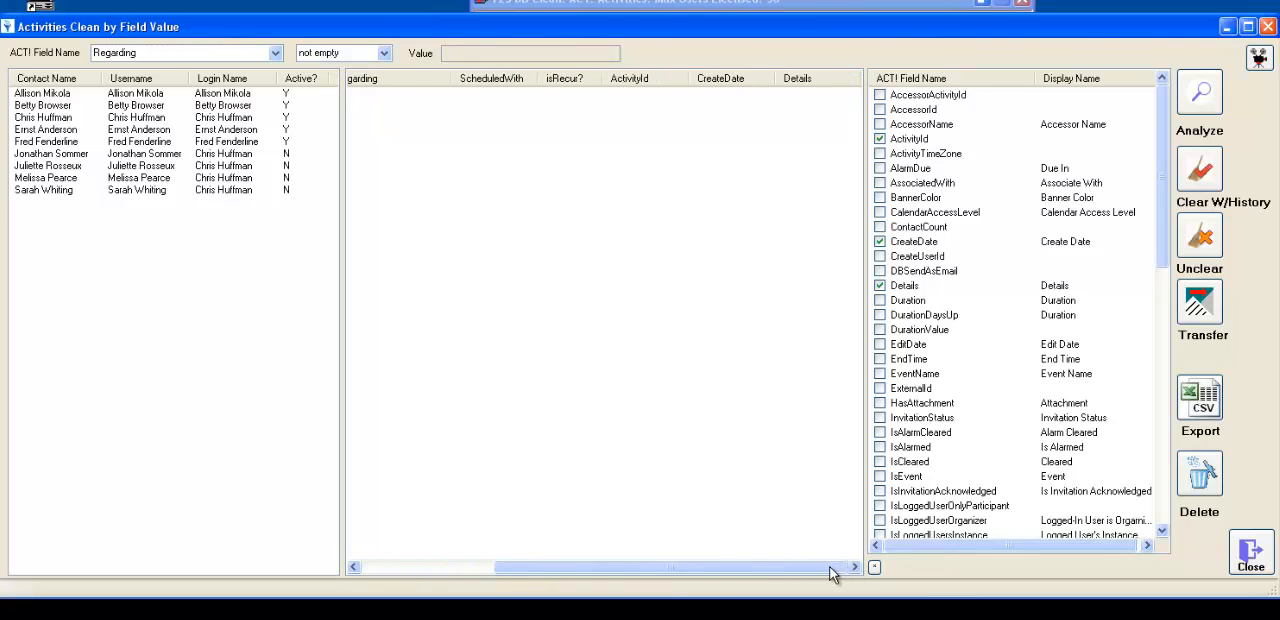
left_click_drag(828, 568, 655, 567)
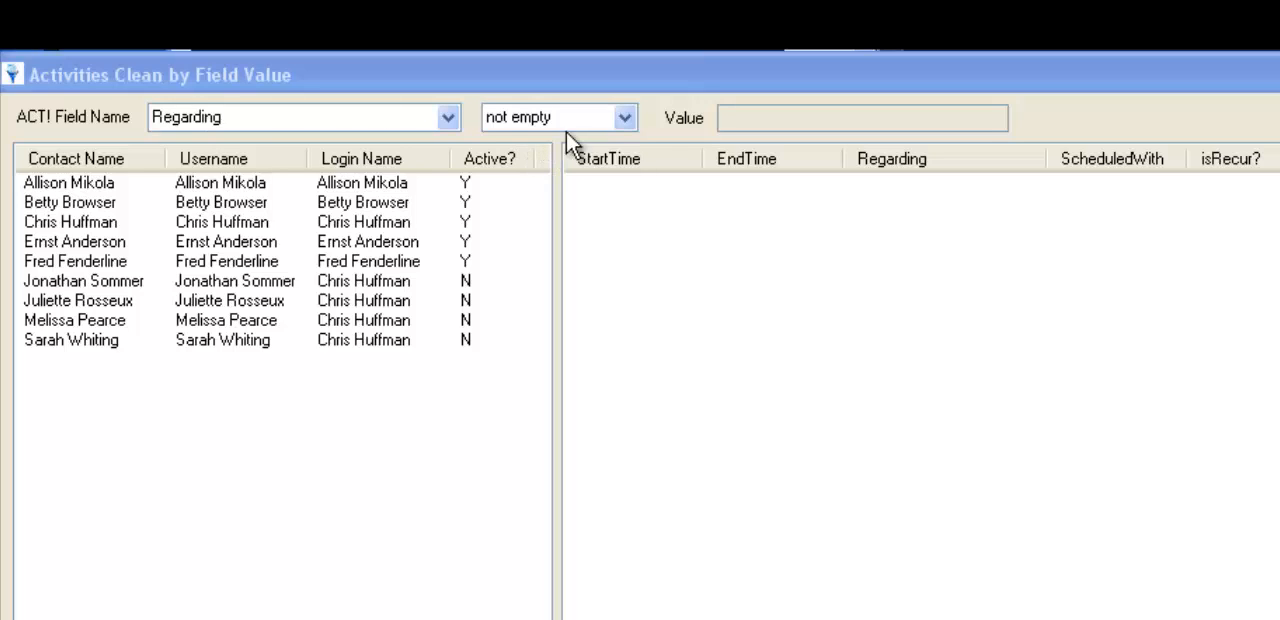
- Analyze the third listed user's activities whose Regarding field is not empty and review the resulting columns
left_click(400, 222)
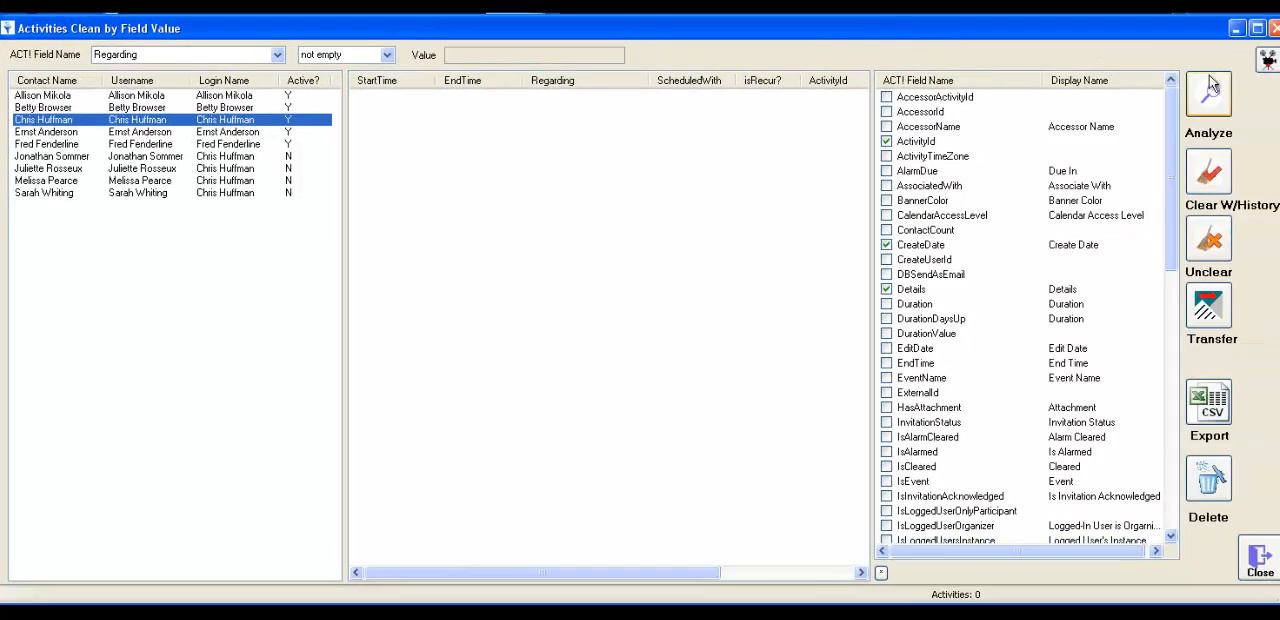
left_click(1216, 86)
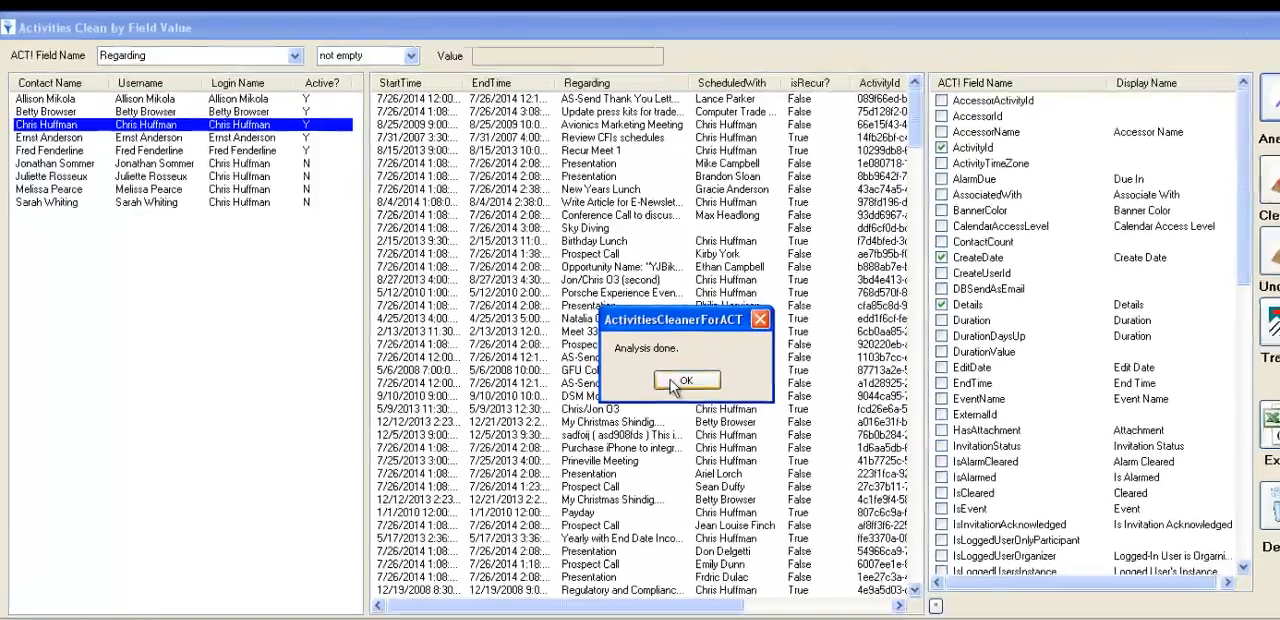
left_click(646, 360)
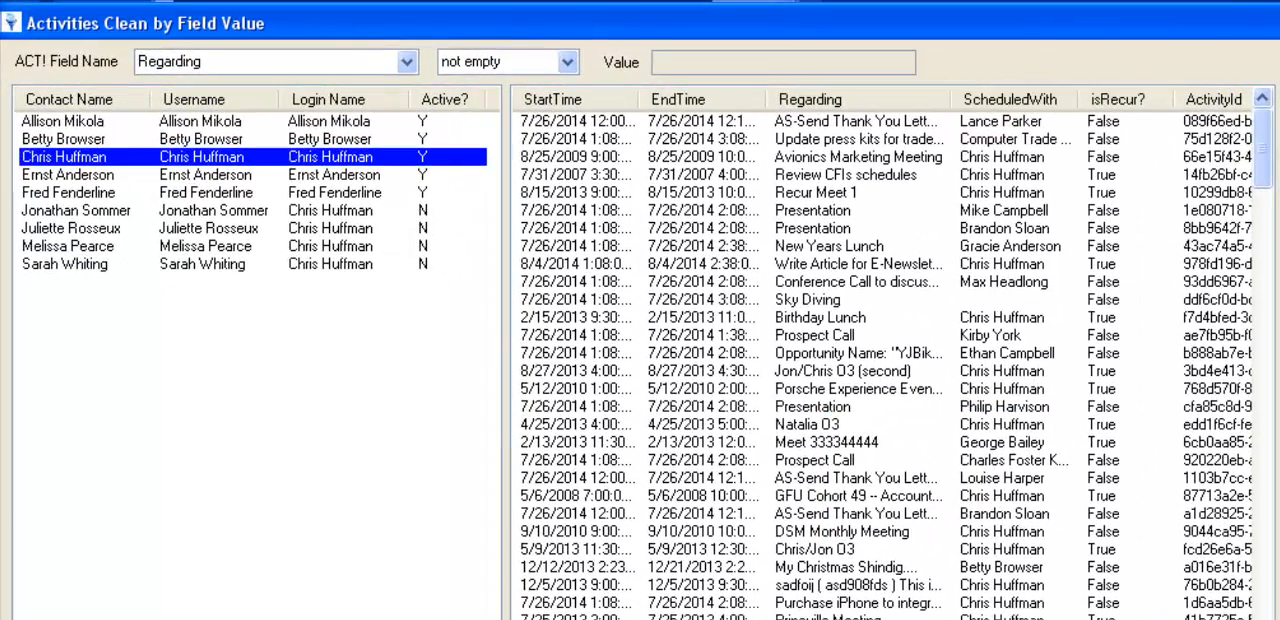
scroll(882, 355, "right", 5)
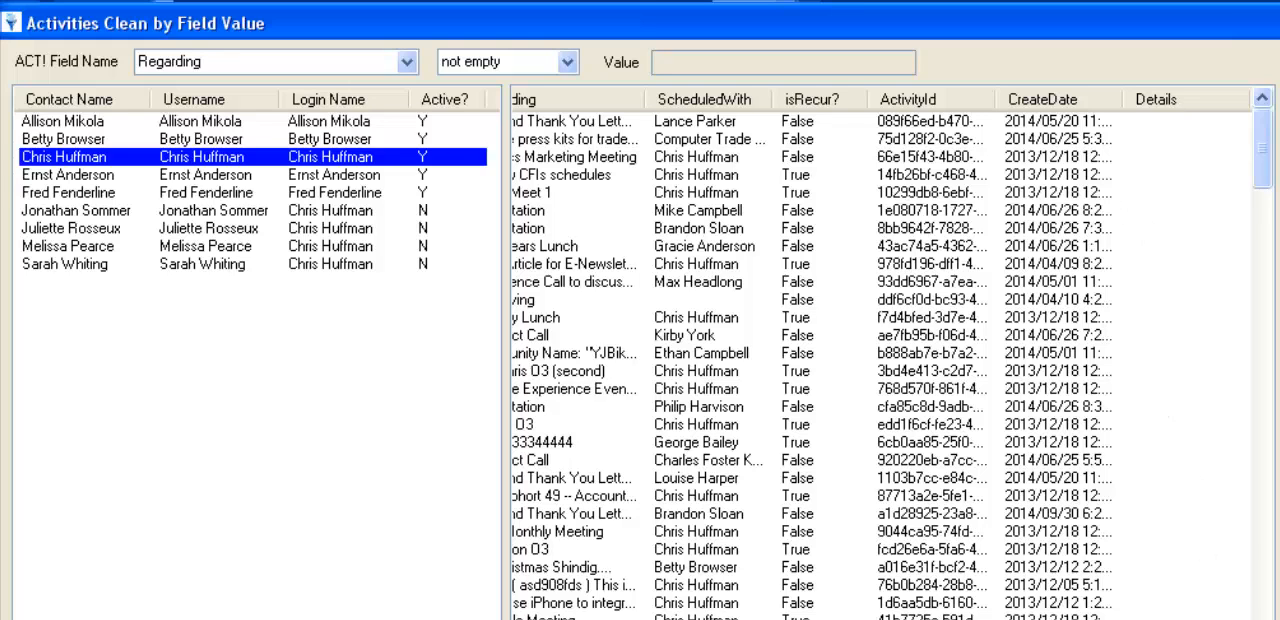
scroll(882, 355, "left", 5)
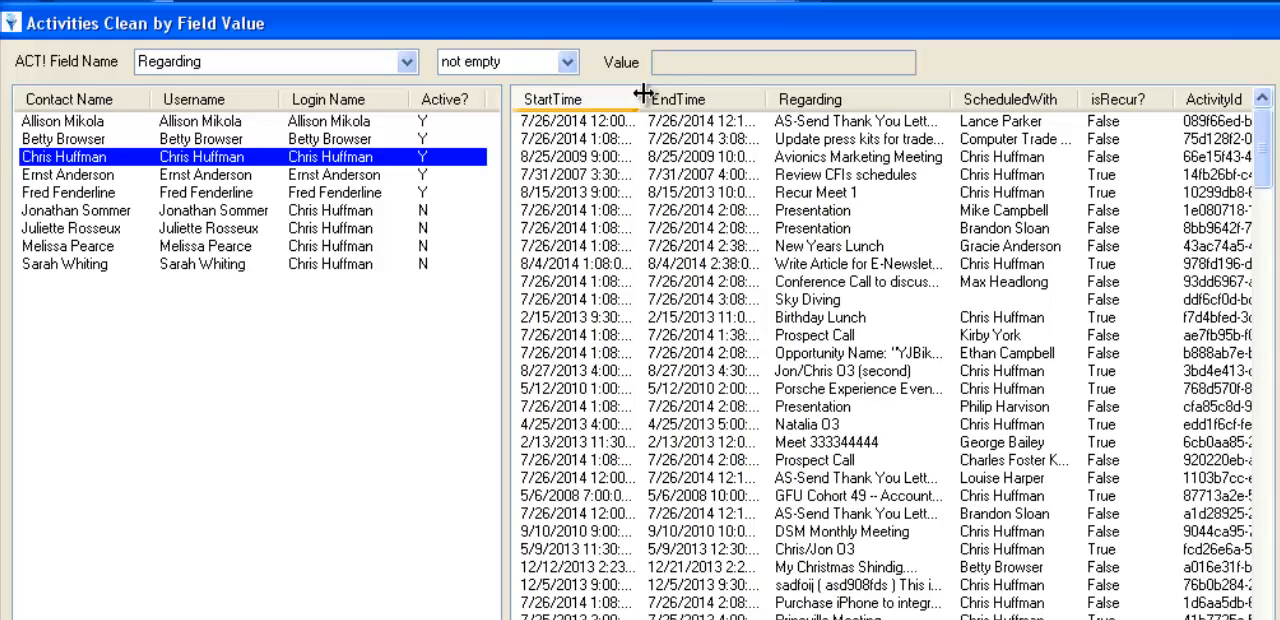
- Review the comparison operators and set the filter to the StartTime field with the > operator
left_click(567, 62)
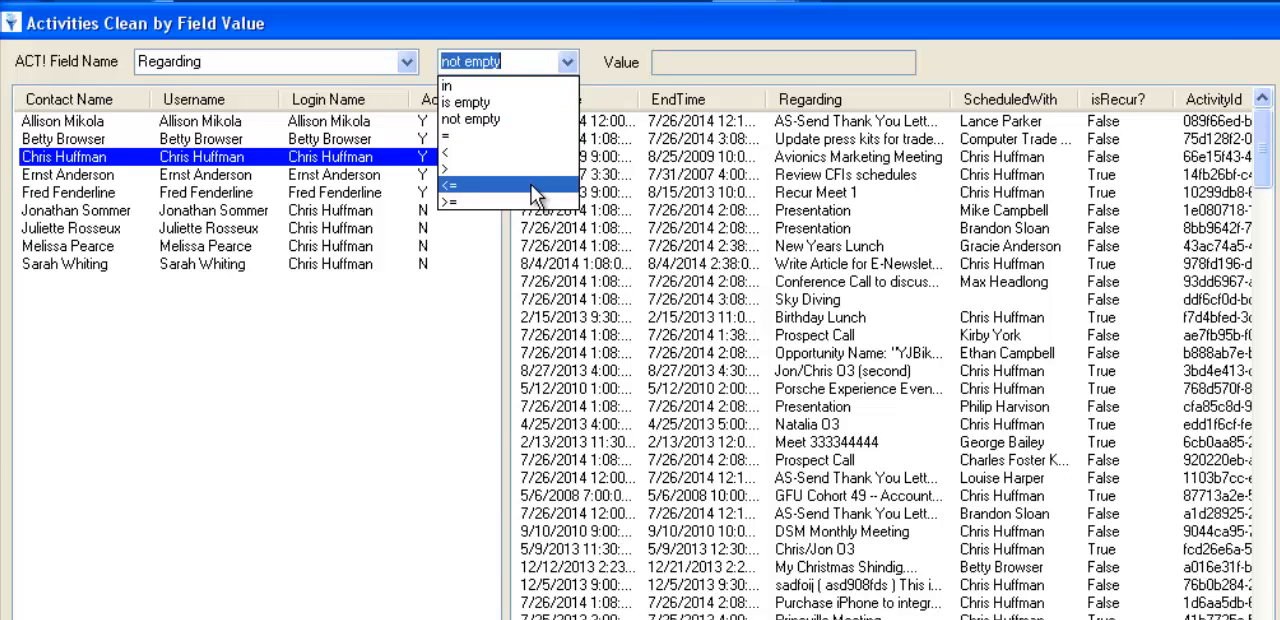
left_click(590, 27)
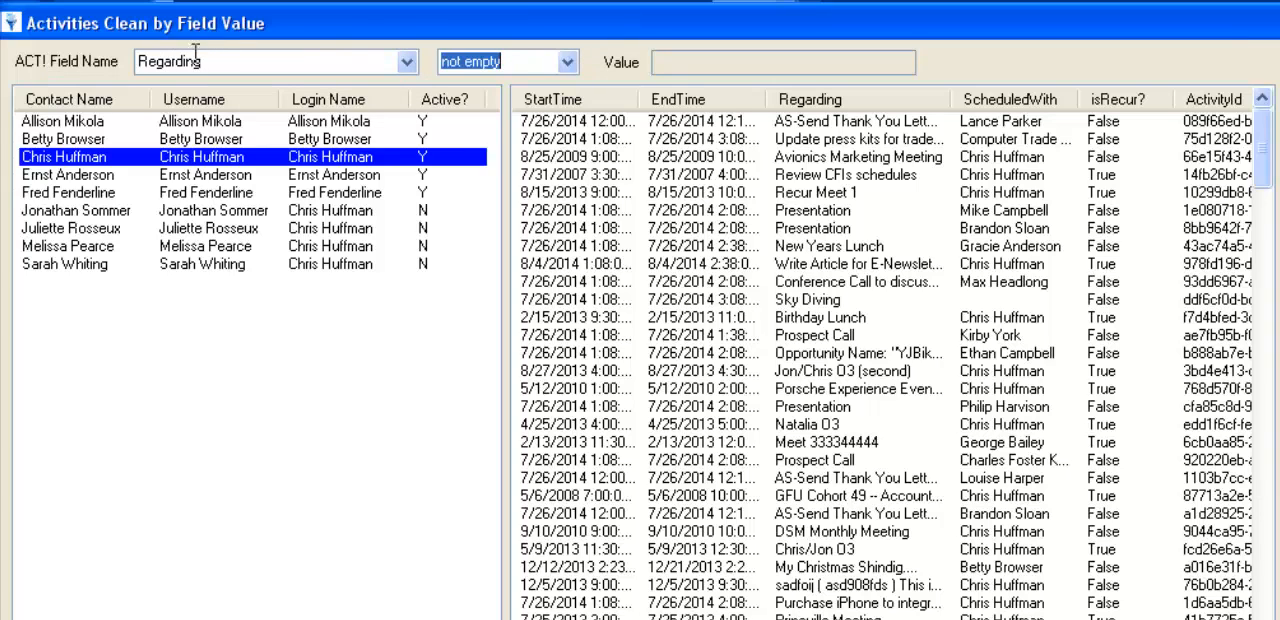
left_click(406, 66)
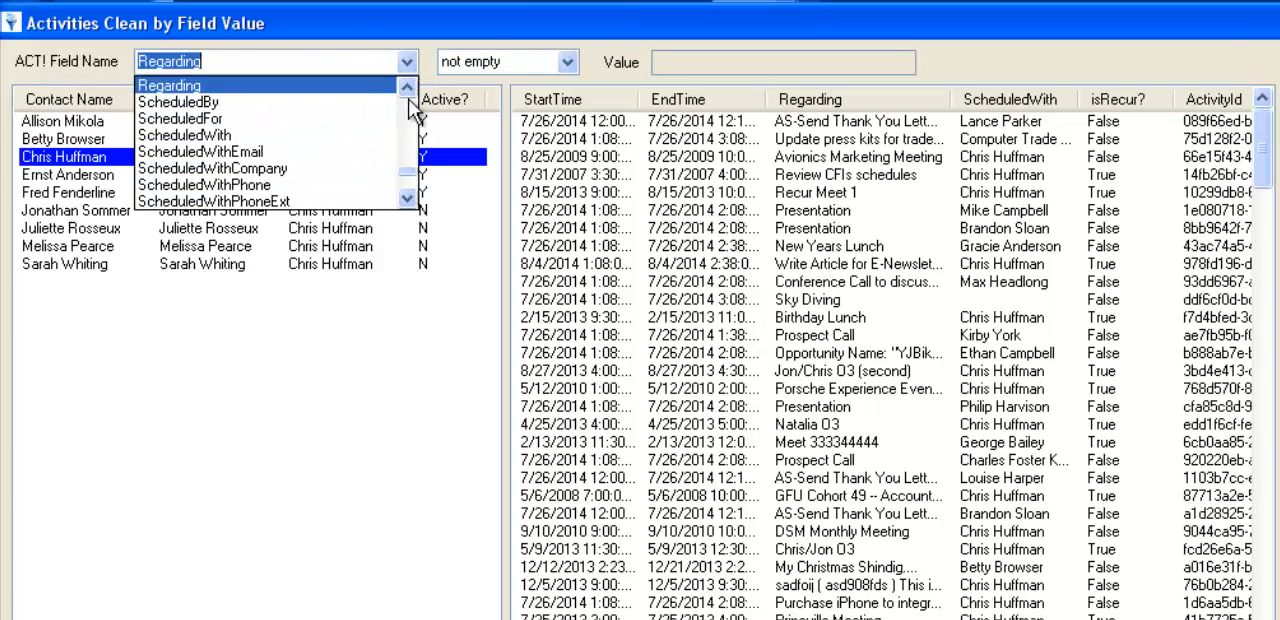
left_click_drag(414, 172, 385, 178)
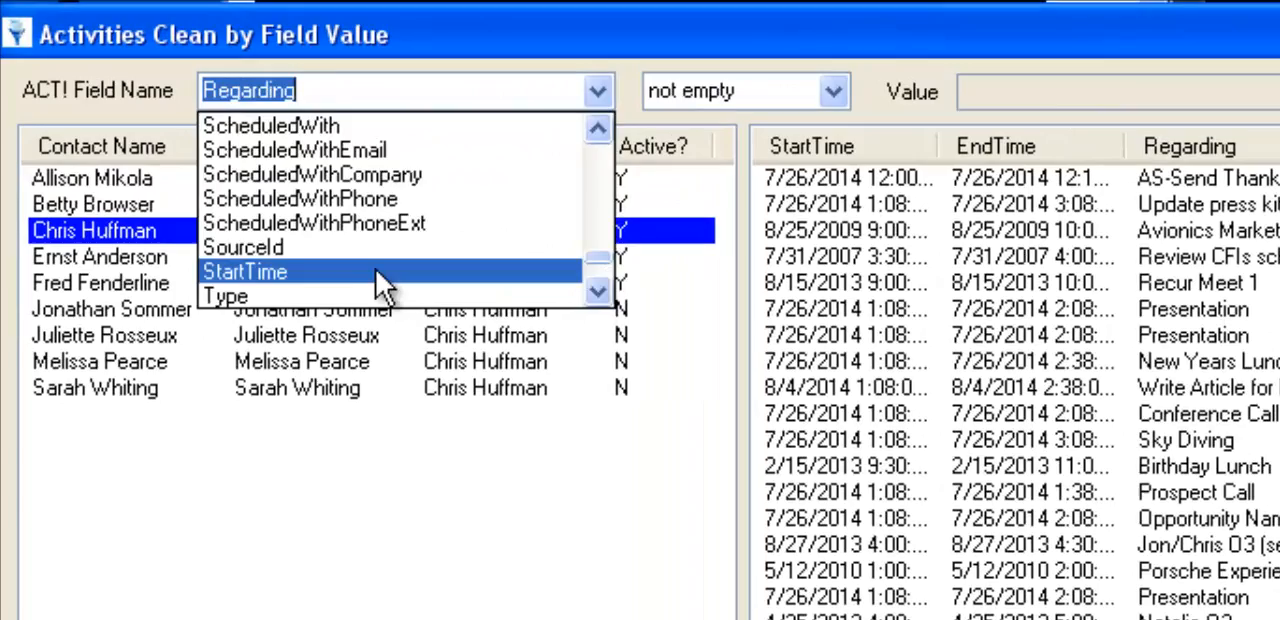
left_click(377, 271)
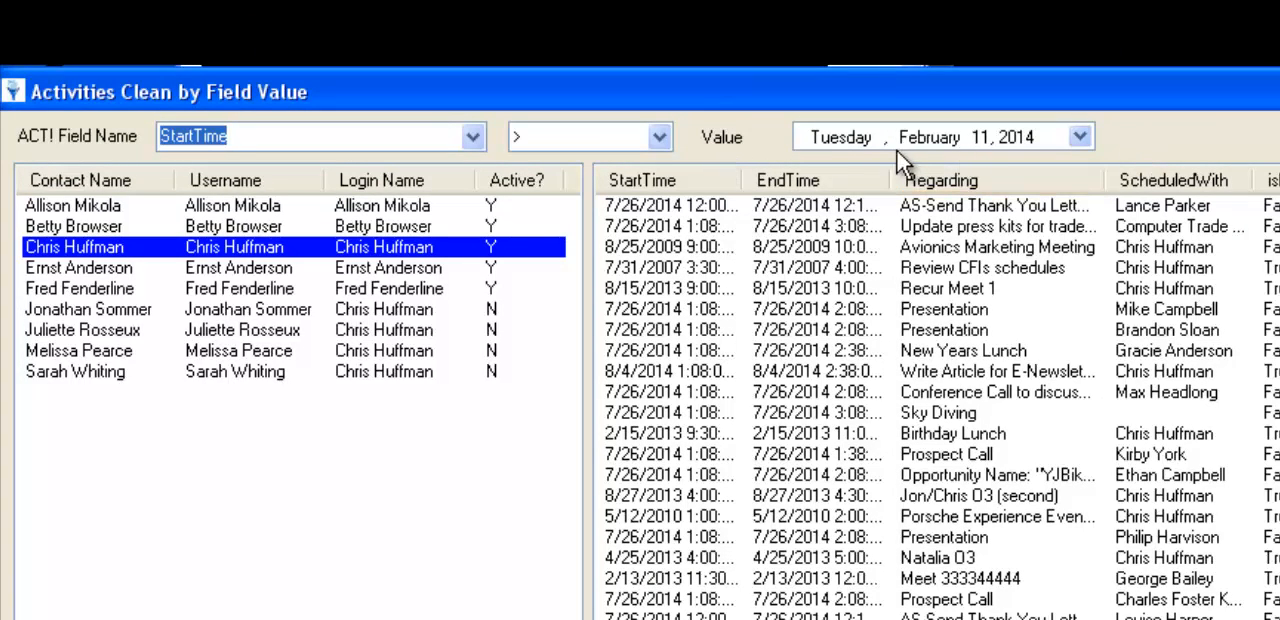
- Set the filter date to November 1, 2013 and analyze the activities starting after it
left_click(1081, 137)
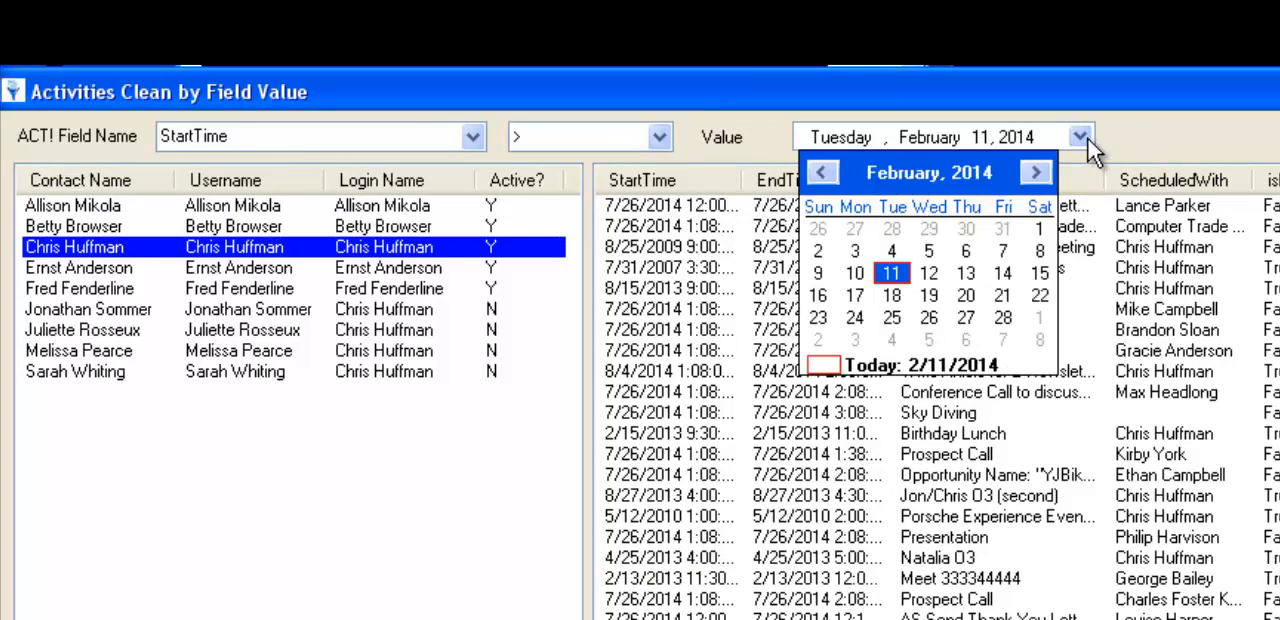
left_click(819, 171)
left_click(819, 171)
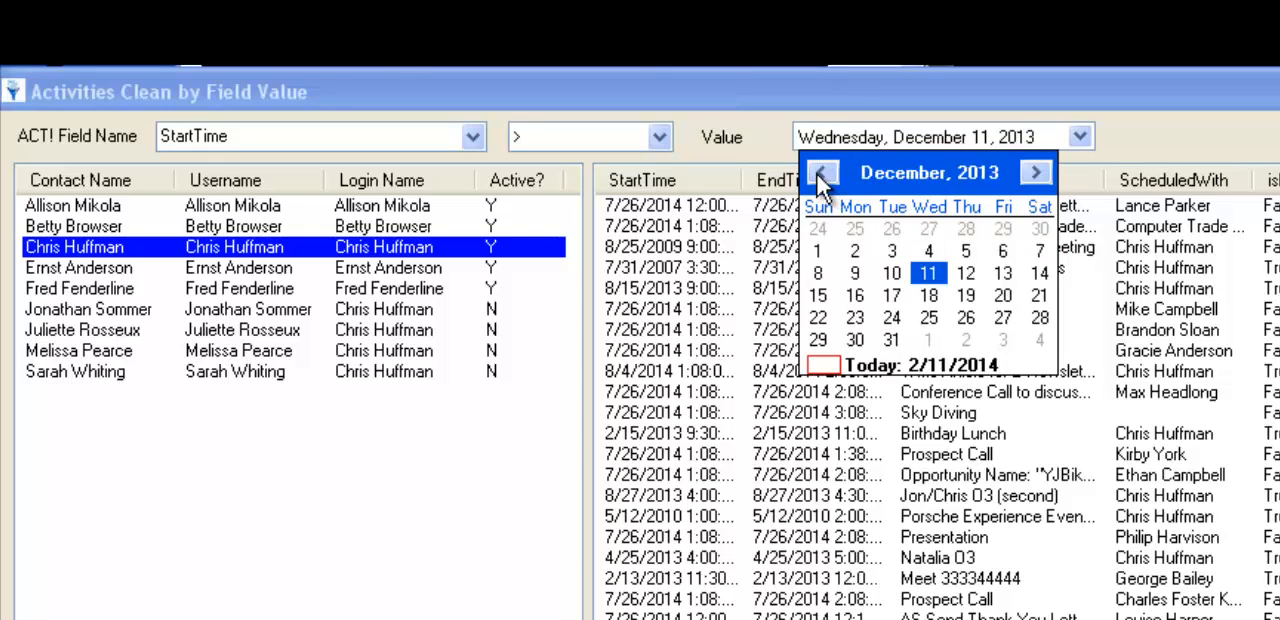
left_click(816, 171)
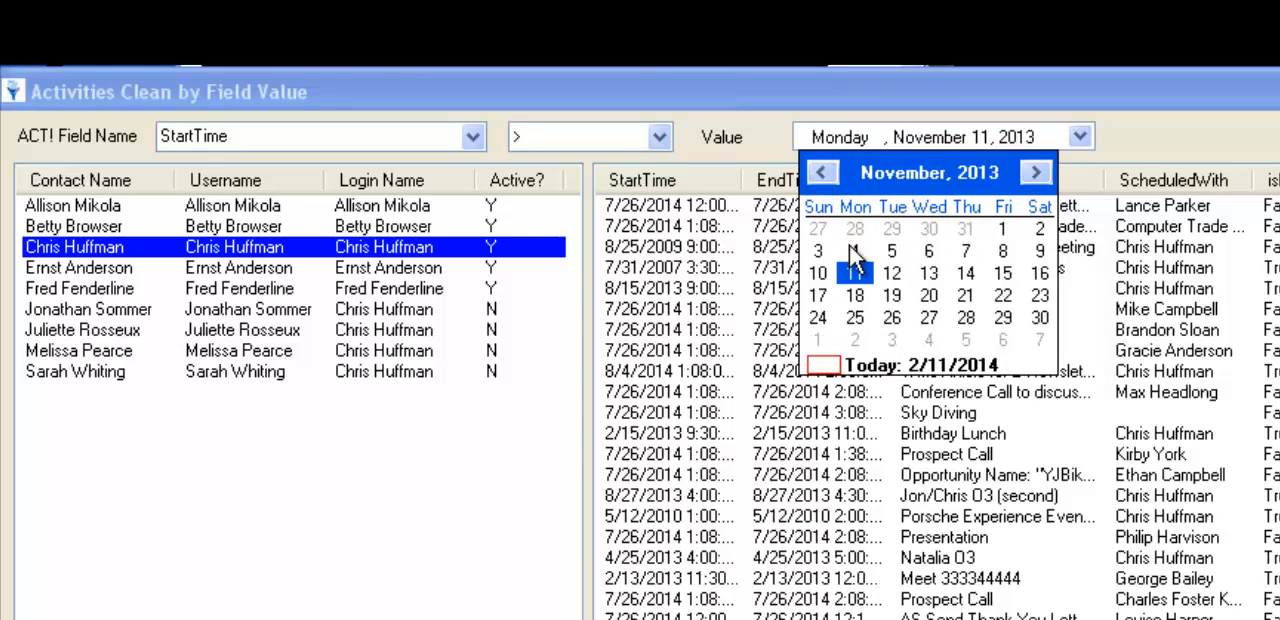
left_click(1003, 232)
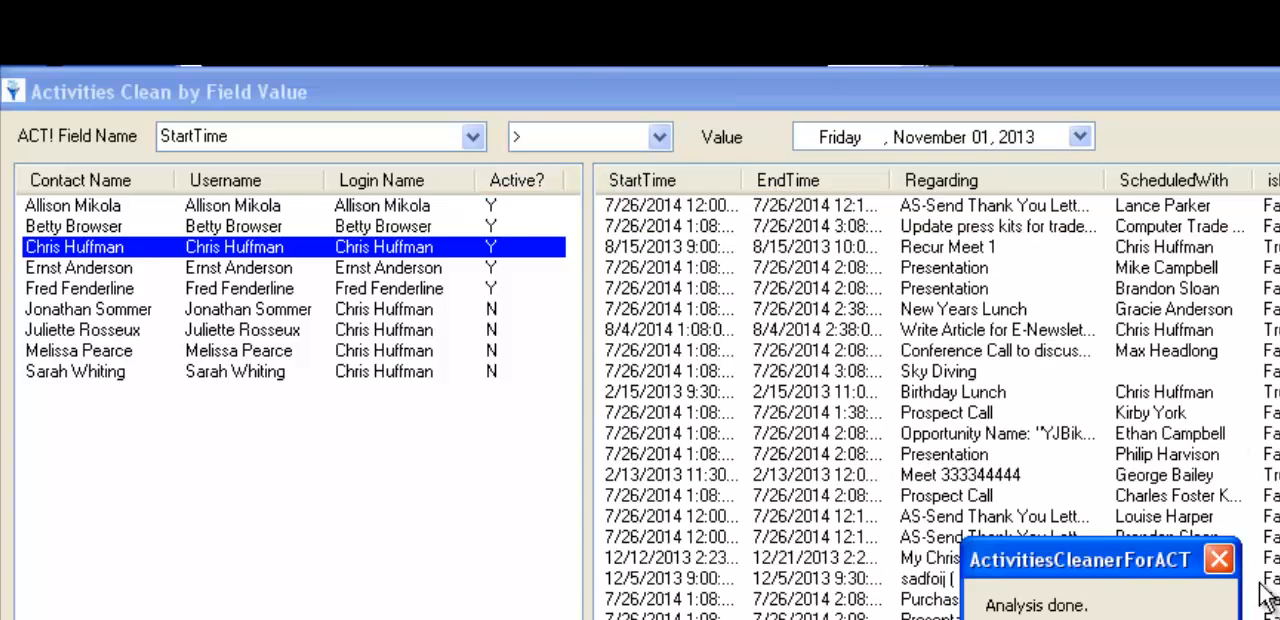
key("Return")
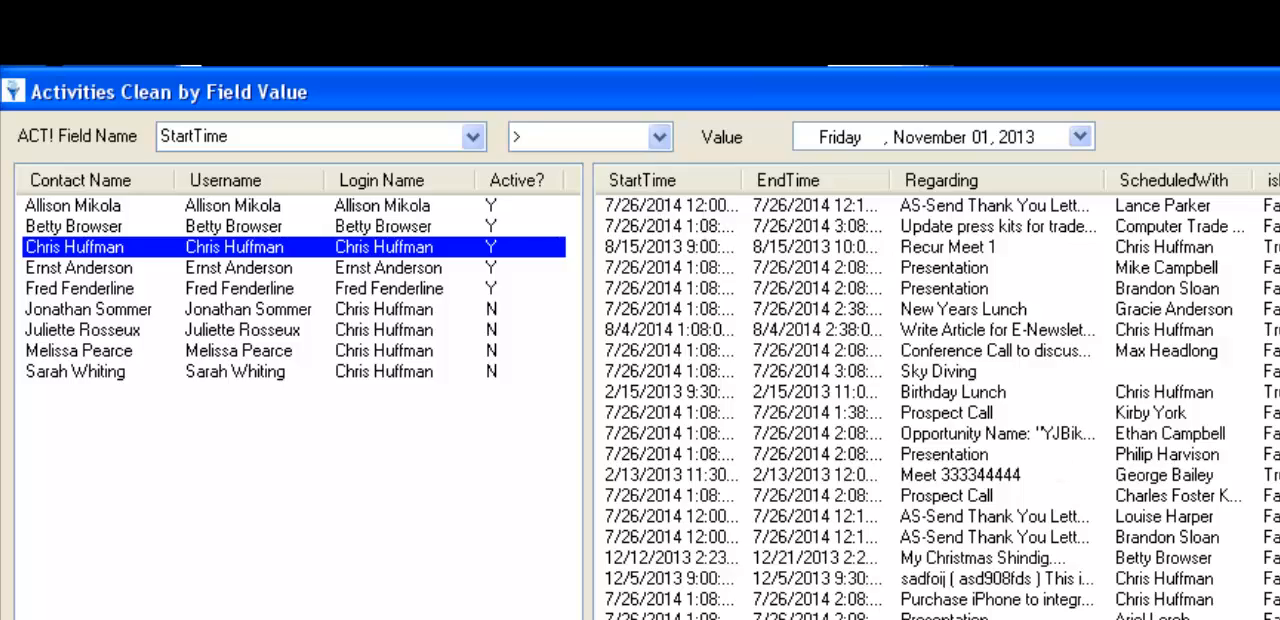
scroll(940, 408, "down", 15)
scroll(940, 408, "up", 15)
- Change the StartTime filter to Between with an end date of November 30, 2013 and analyze the activities again
left_click(660, 137)
left_click(604, 205)
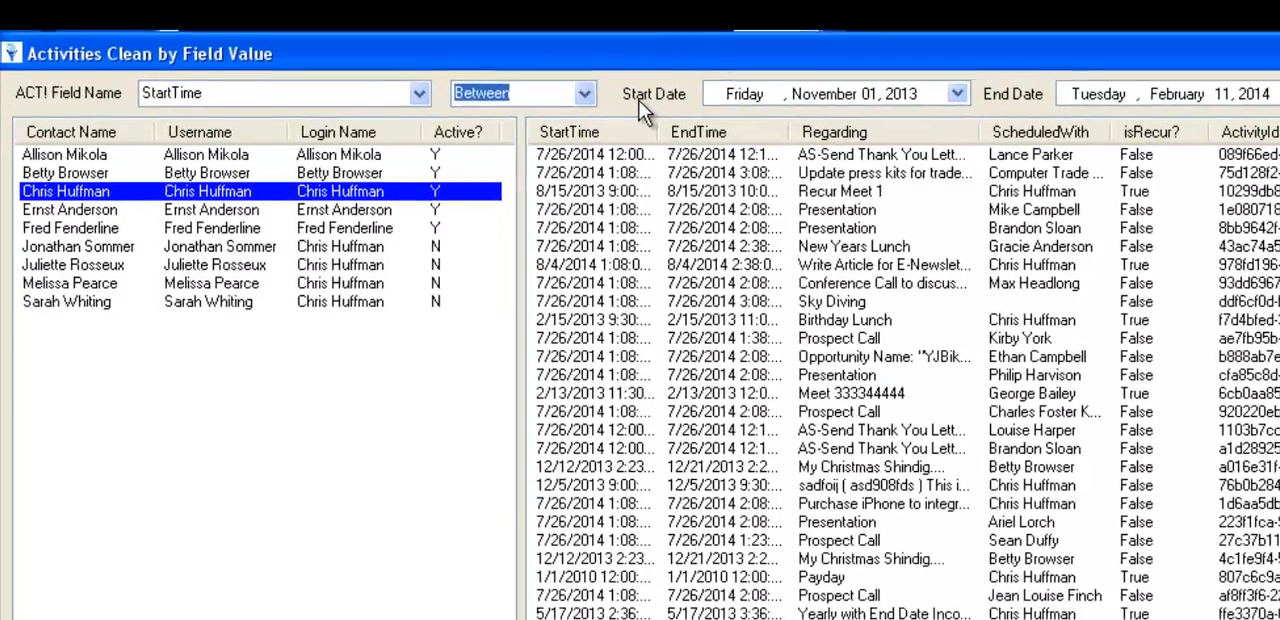
left_click(1273, 85)
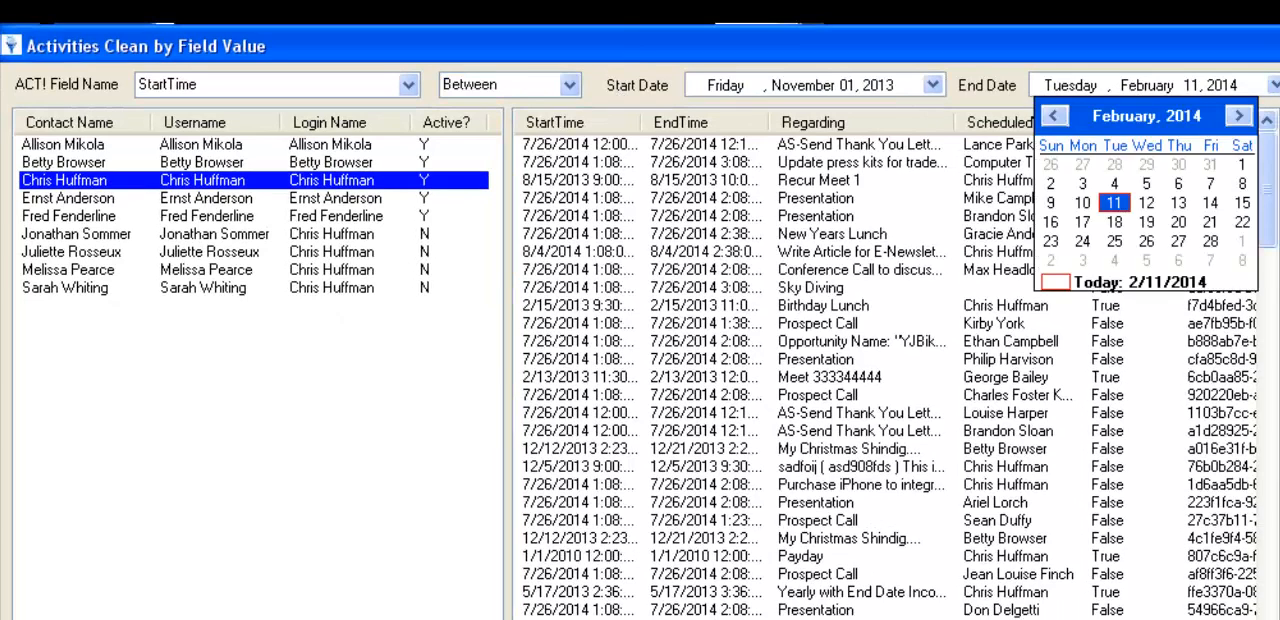
left_click(1055, 117)
left_click(1058, 117)
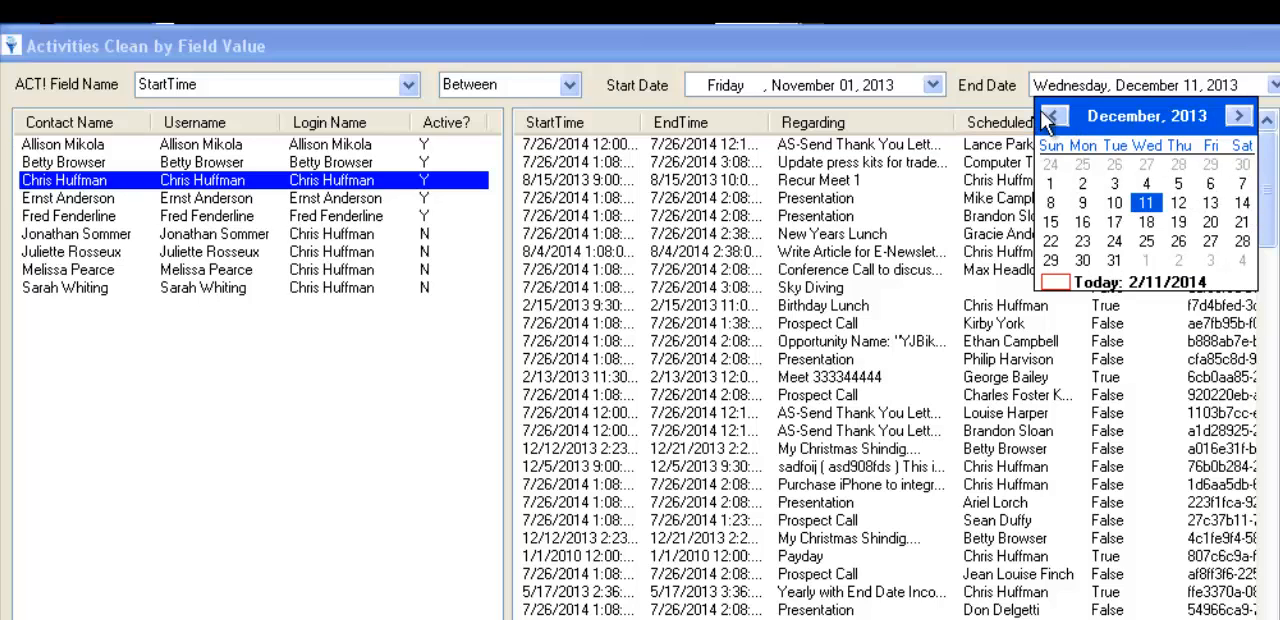
left_click(1050, 117)
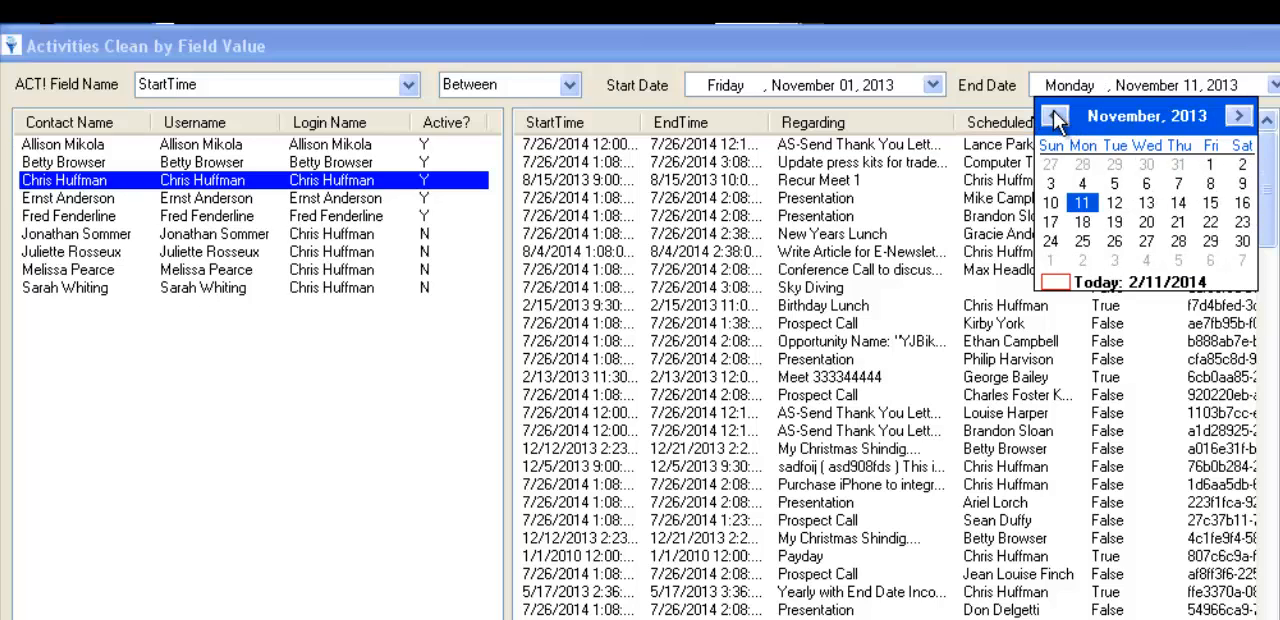
left_click(1242, 243)
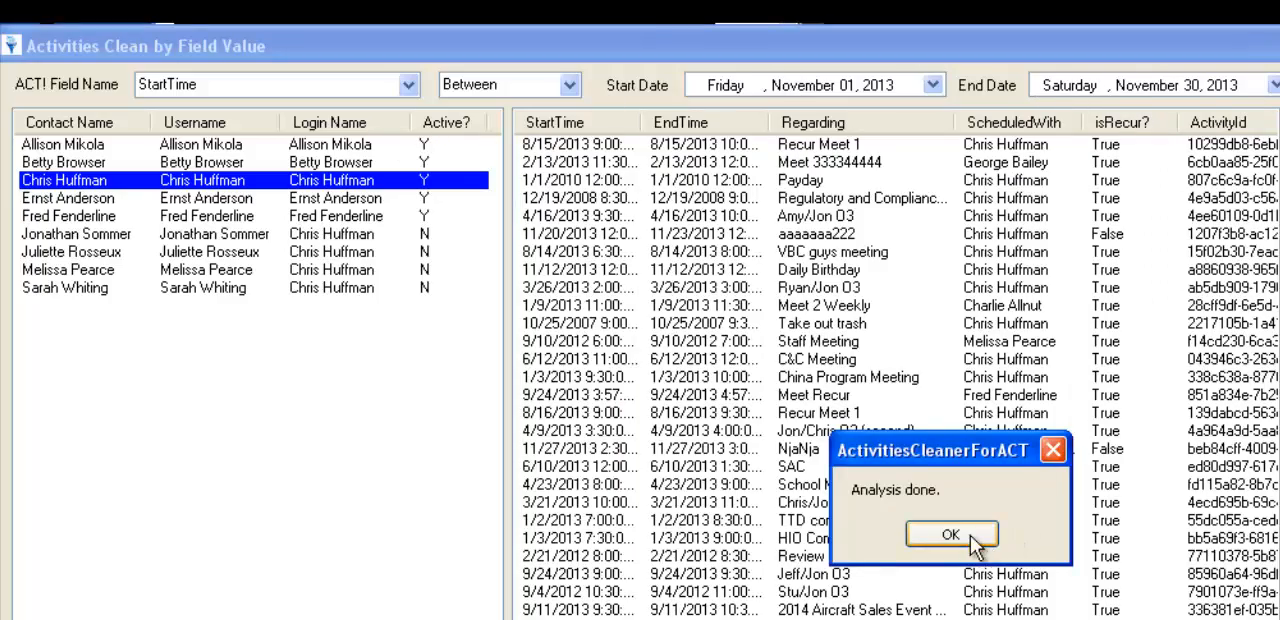
left_click(906, 534)
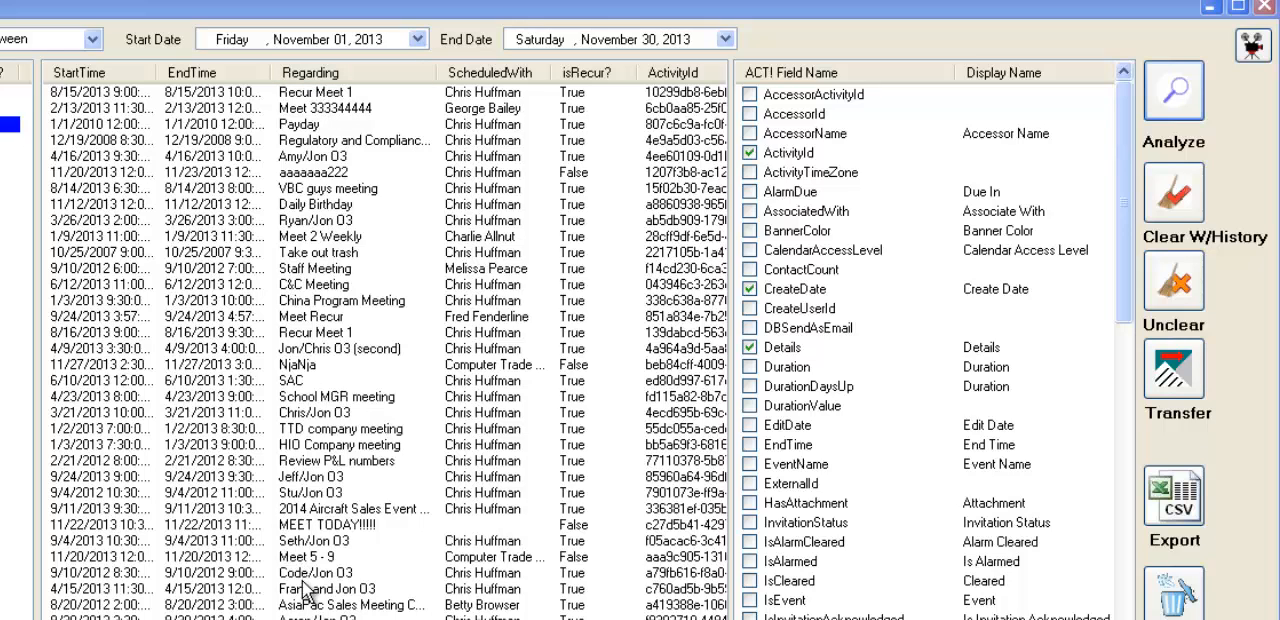
- Try sorting the activity list by Regarding, EndTime and StartTime, finishing with it sorted alphabetically by Regarding
left_click(306, 74)
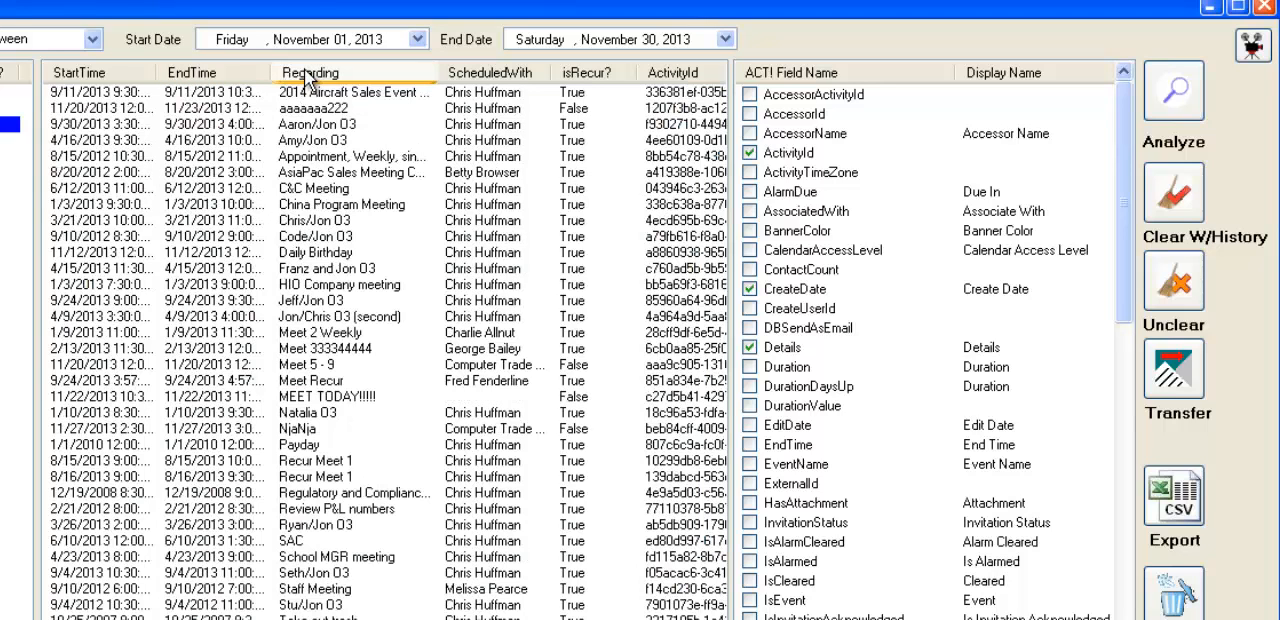
left_click(232, 74)
left_click(110, 78)
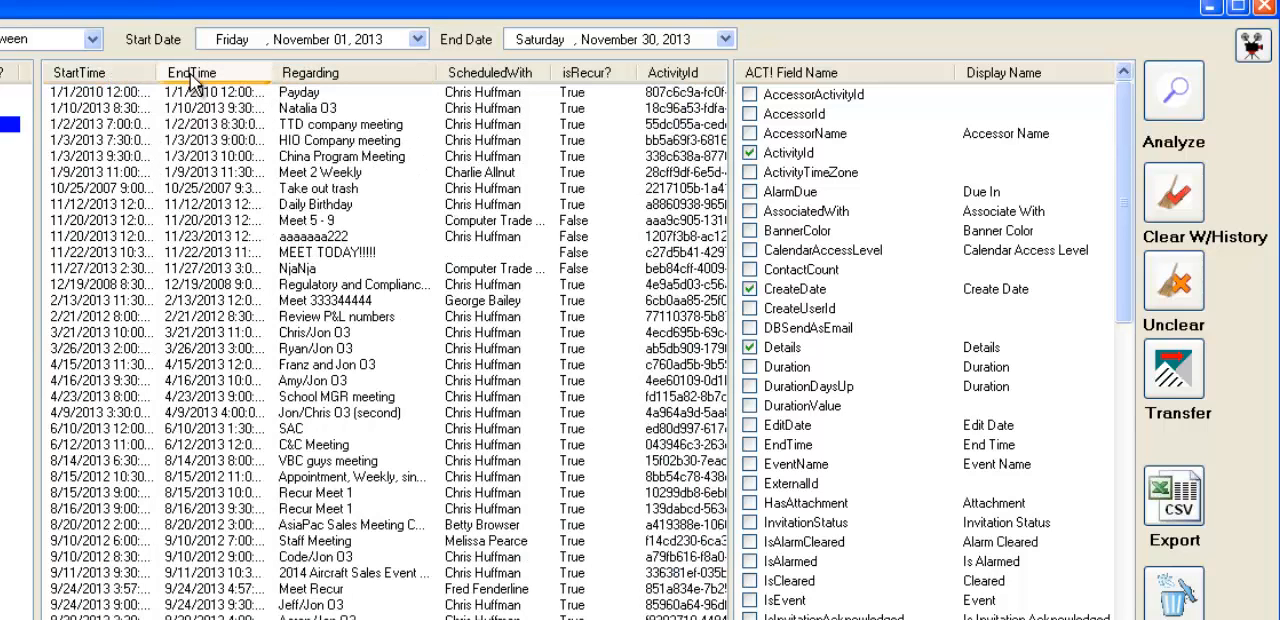
left_click(205, 78)
left_click(305, 75)
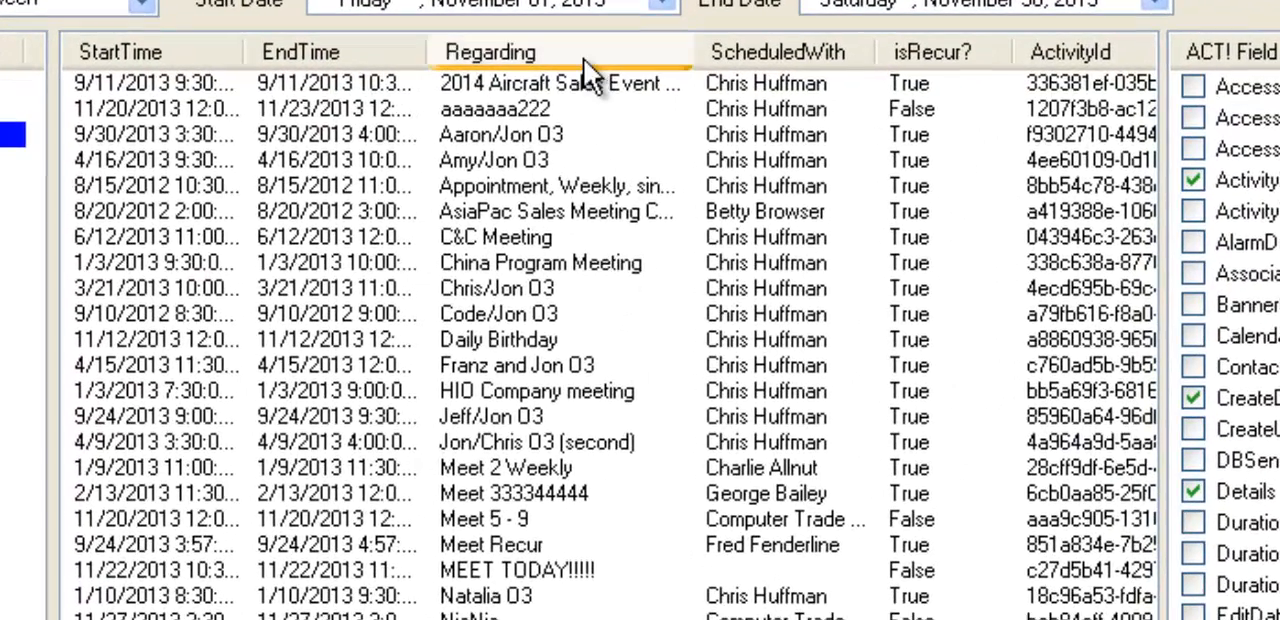
left_click(585, 55)
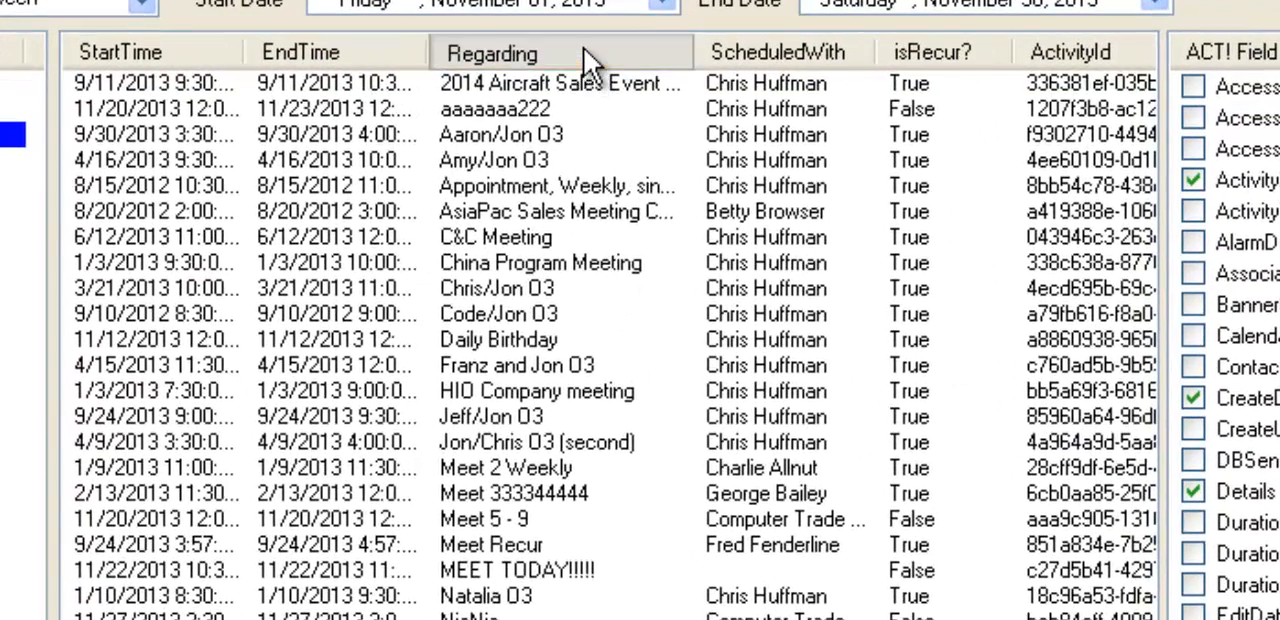
left_click(585, 55)
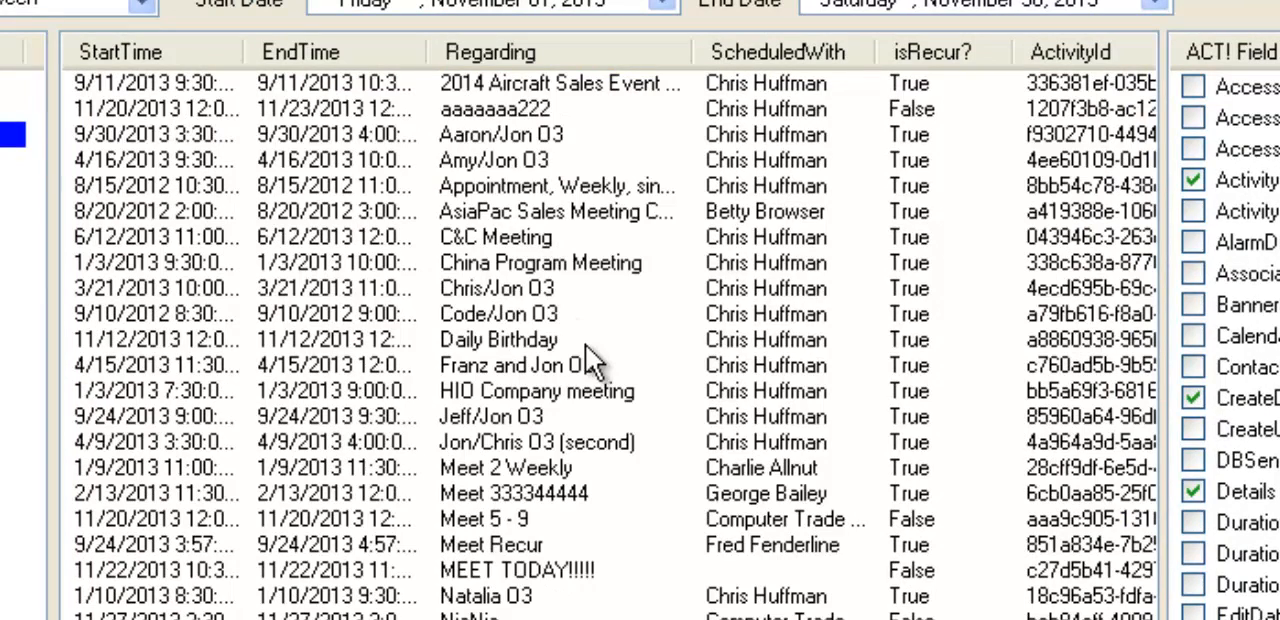
- Select the activities from Meet 2 Weekly through Meet Recur, remove all others from the list, and clear the selection
left_click(496, 466)
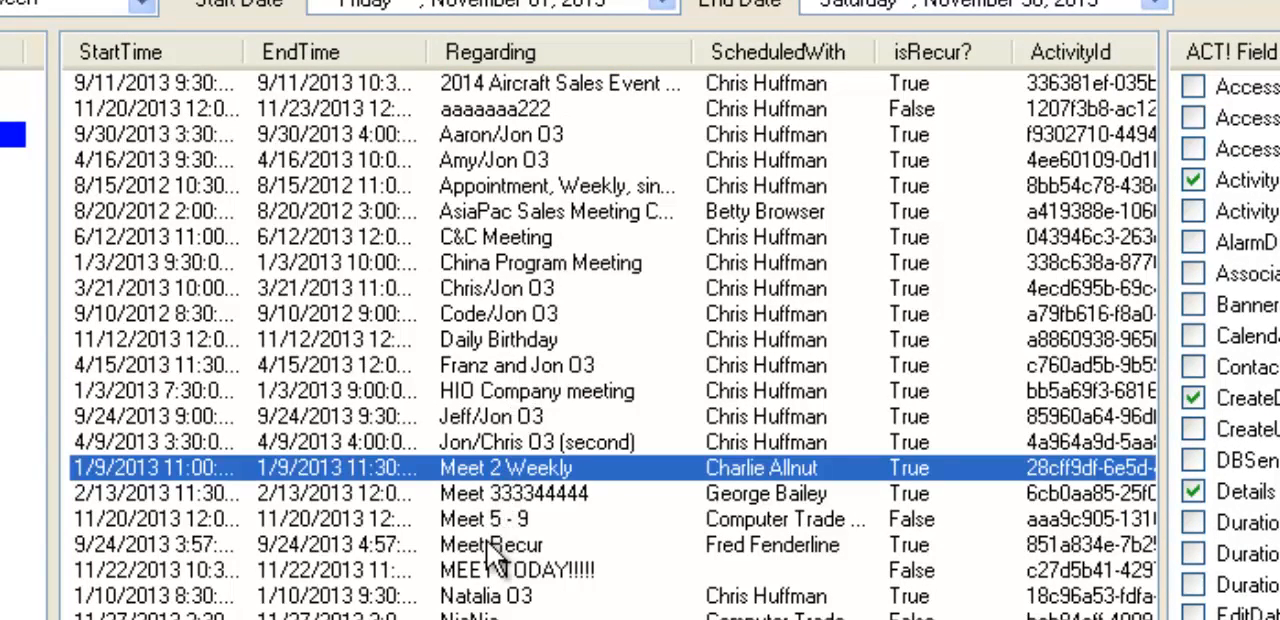
left_click(495, 543, "shift")
right_click(520, 503)
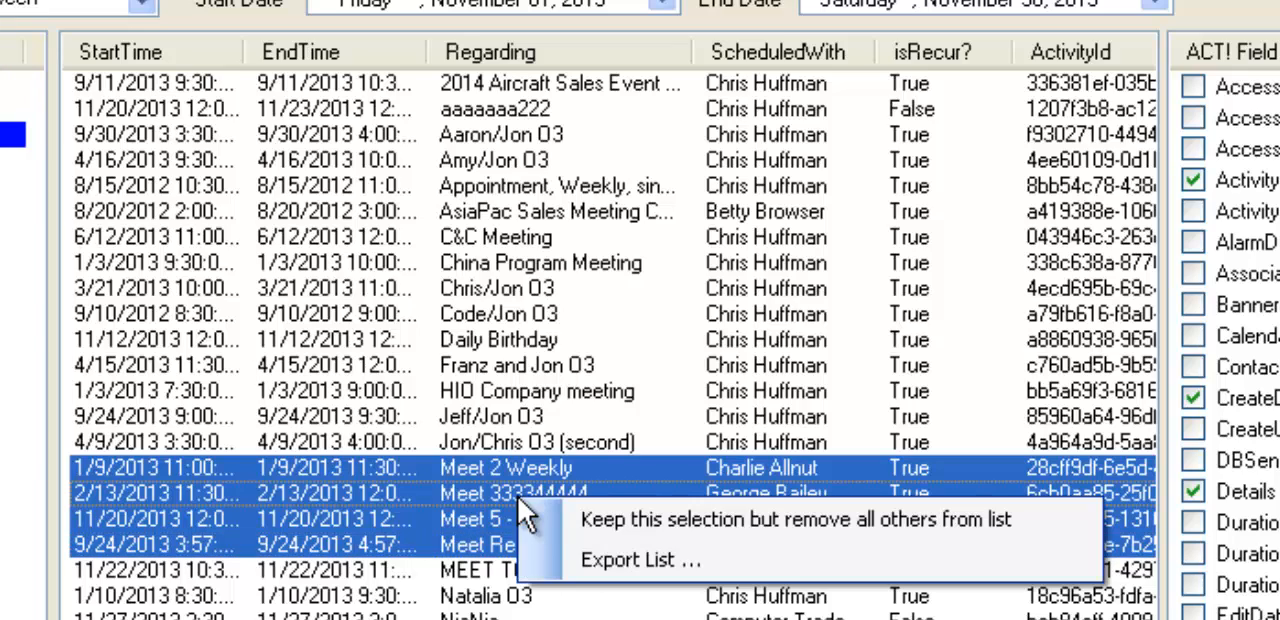
left_click(613, 527)
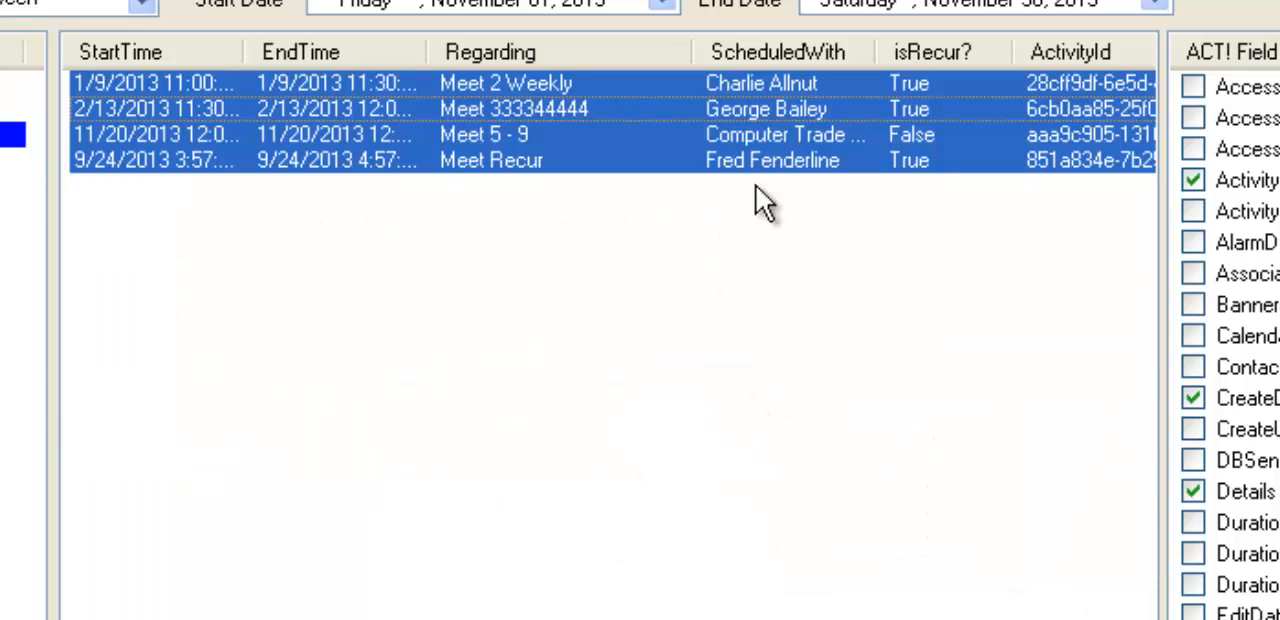
left_click(670, 304)
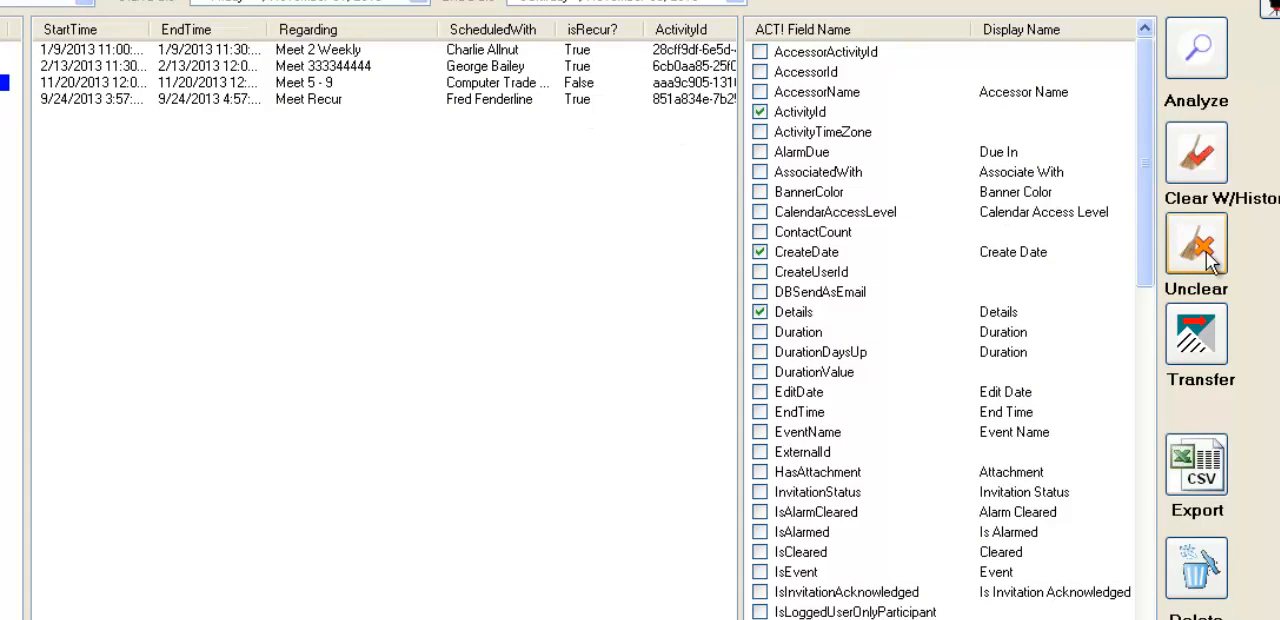
- Try different destination users for transferring the listed activities, and close the dialog without transferring
left_click(1212, 352)
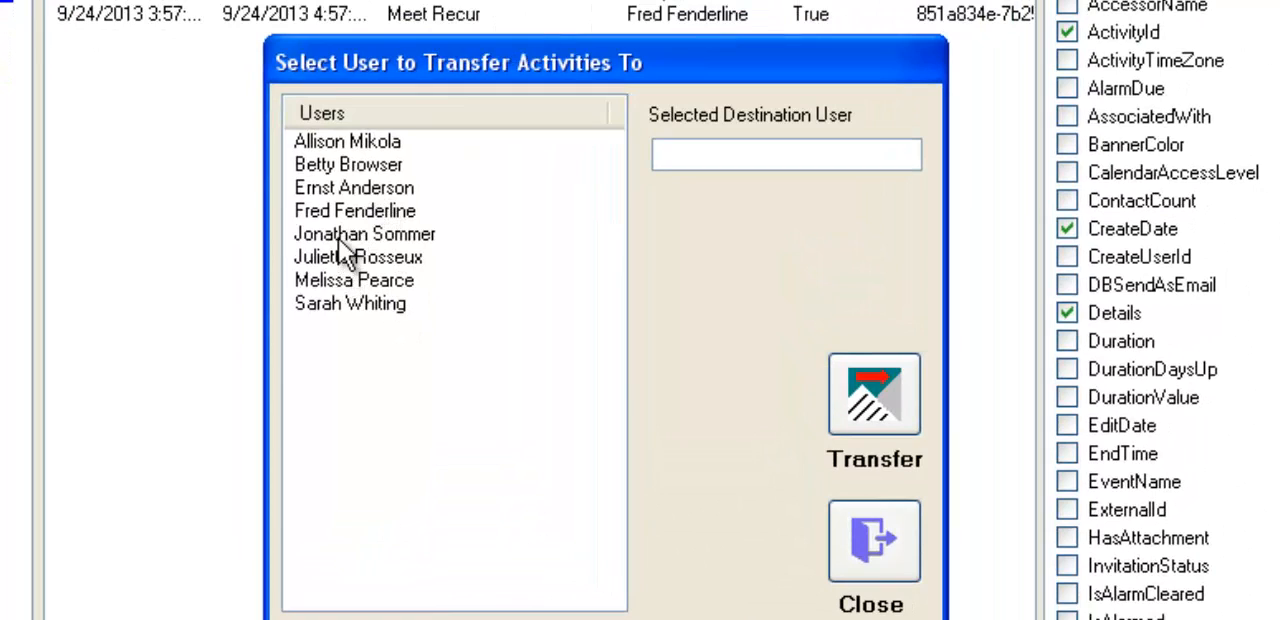
left_click(338, 234)
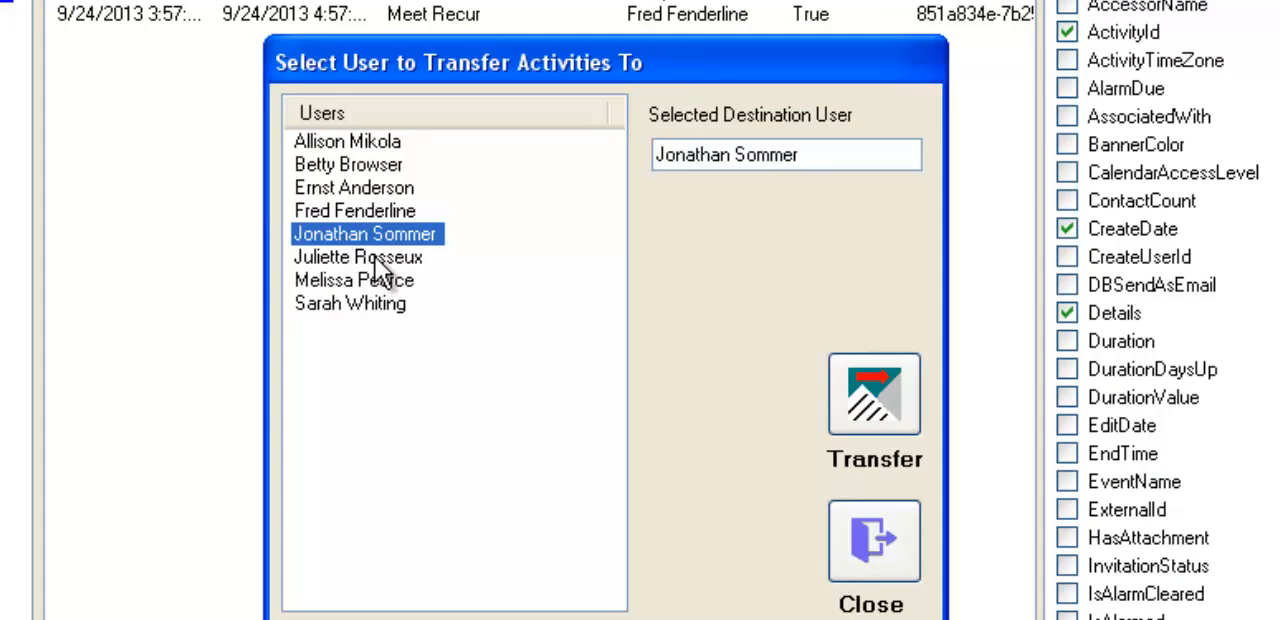
left_click(371, 262)
left_click(366, 282)
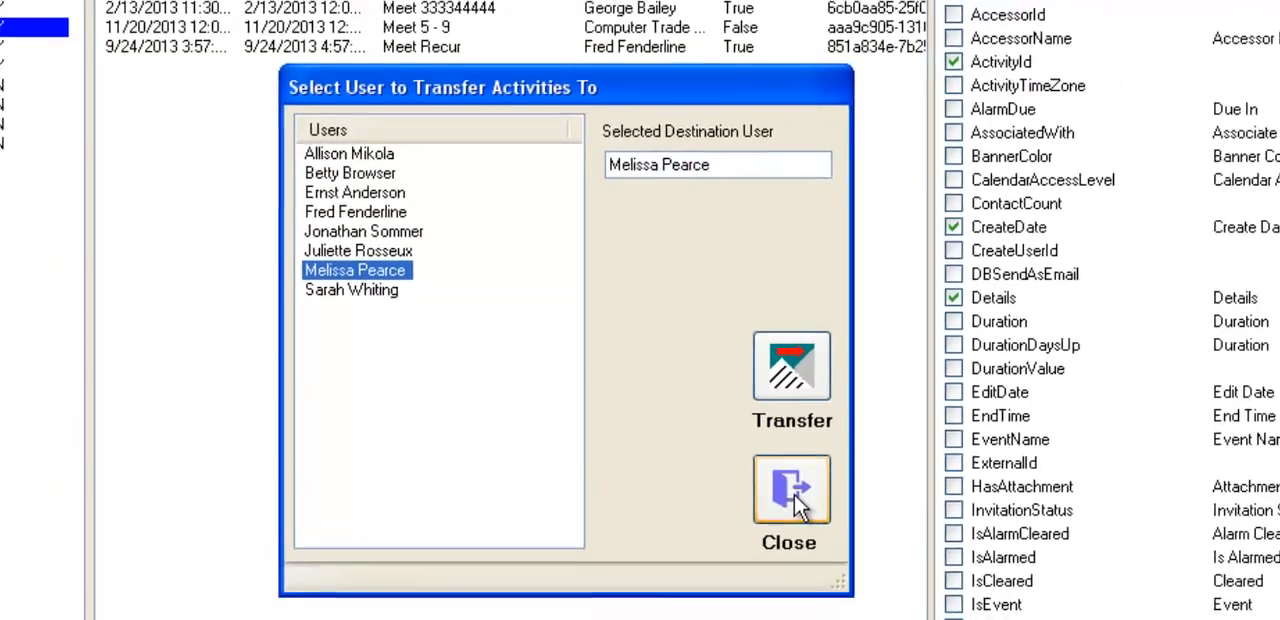
left_click(870, 550)
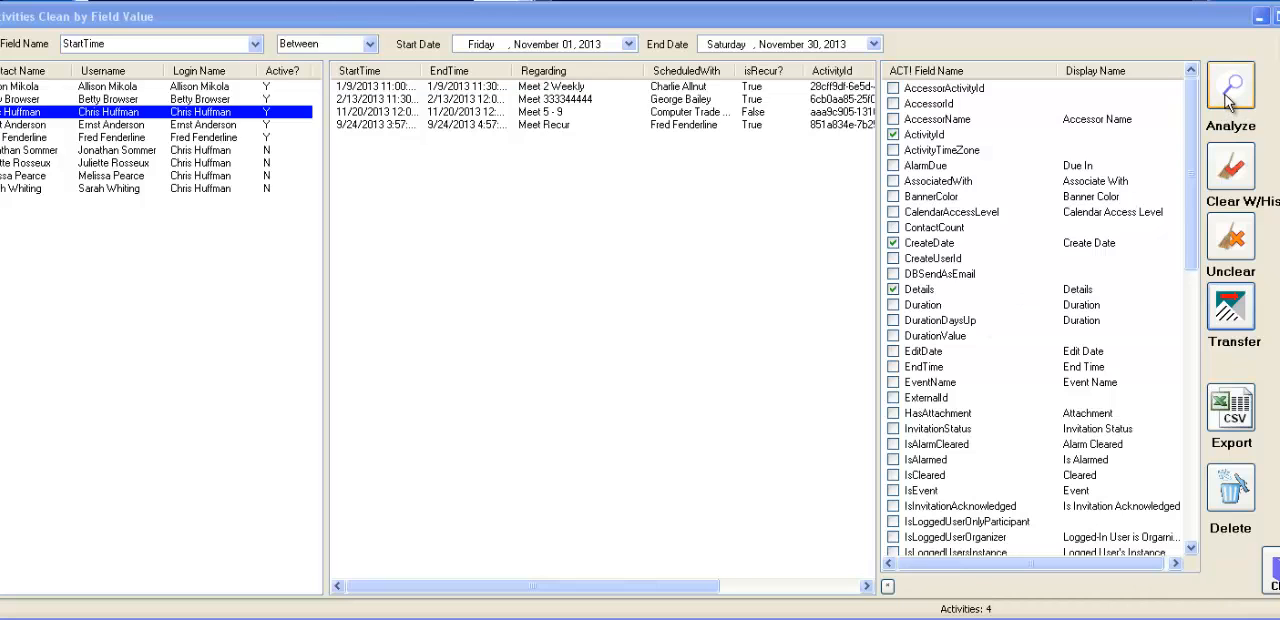
- Change the filter to Regarding not empty and analyze the selected user's activities
left_click(255, 44)
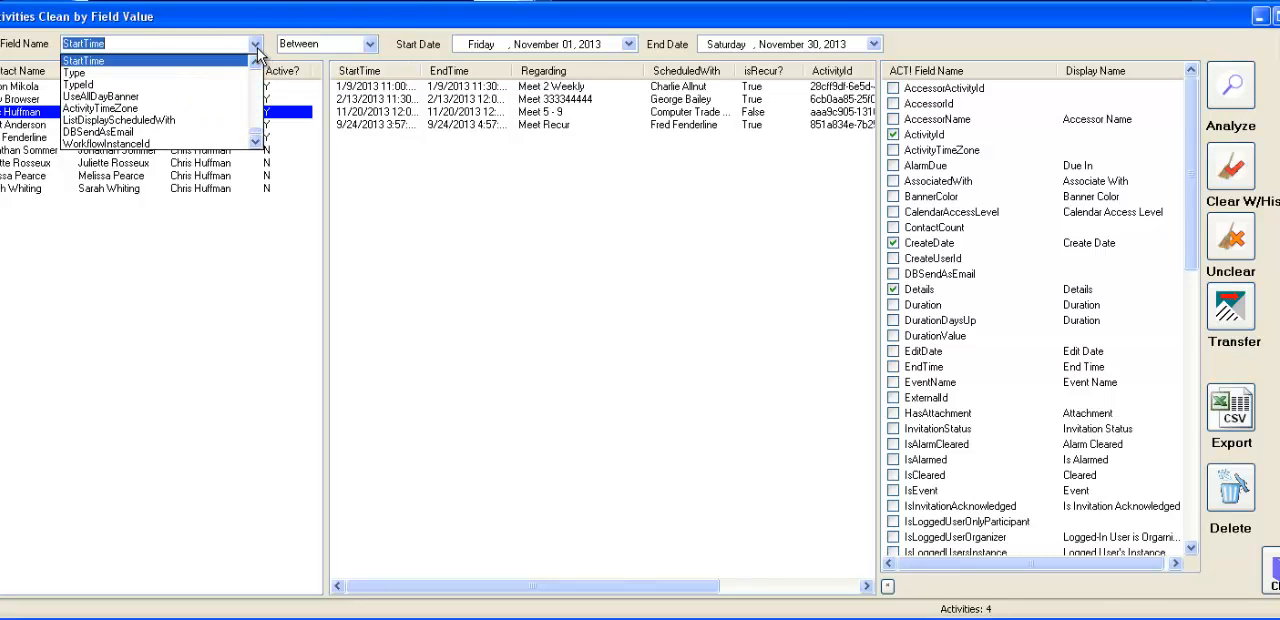
scroll(250, 89, "up", 6)
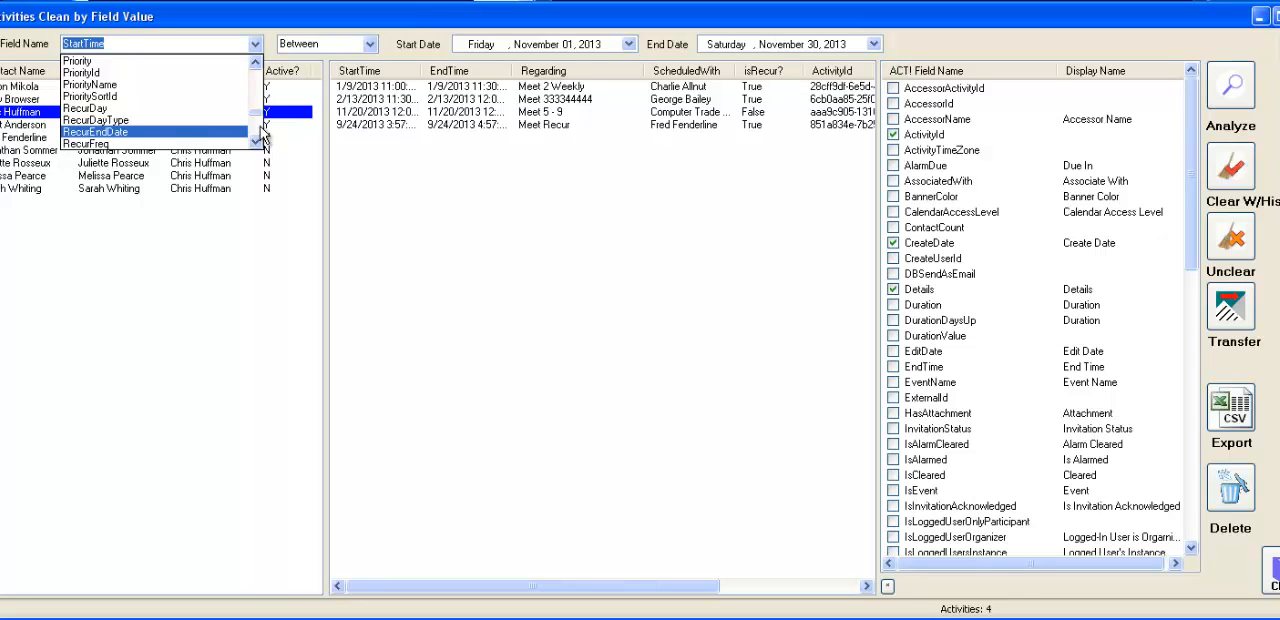
scroll(262, 133, "down", 3)
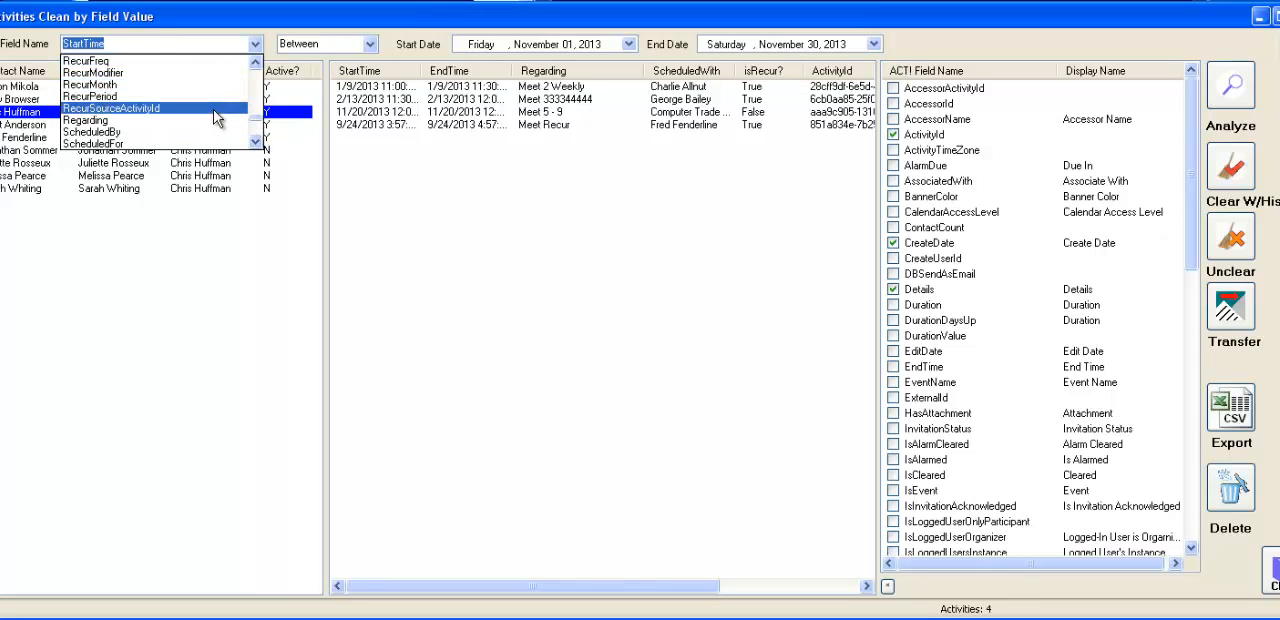
left_click(215, 120)
left_click(369, 44)
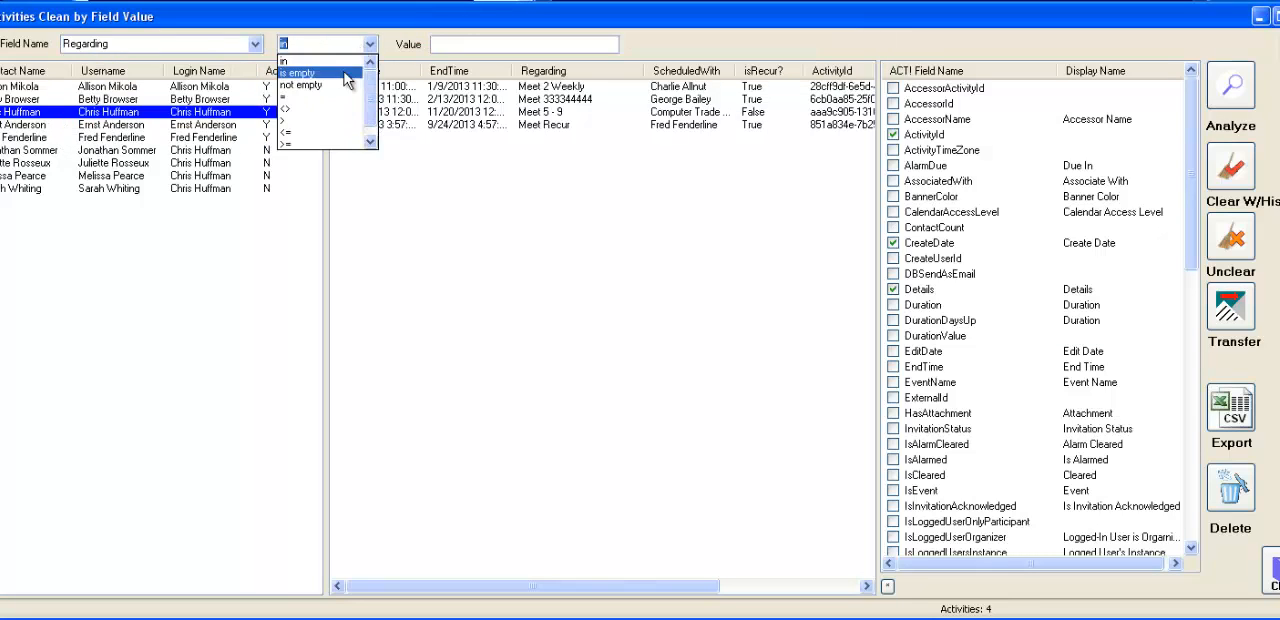
left_click(343, 86)
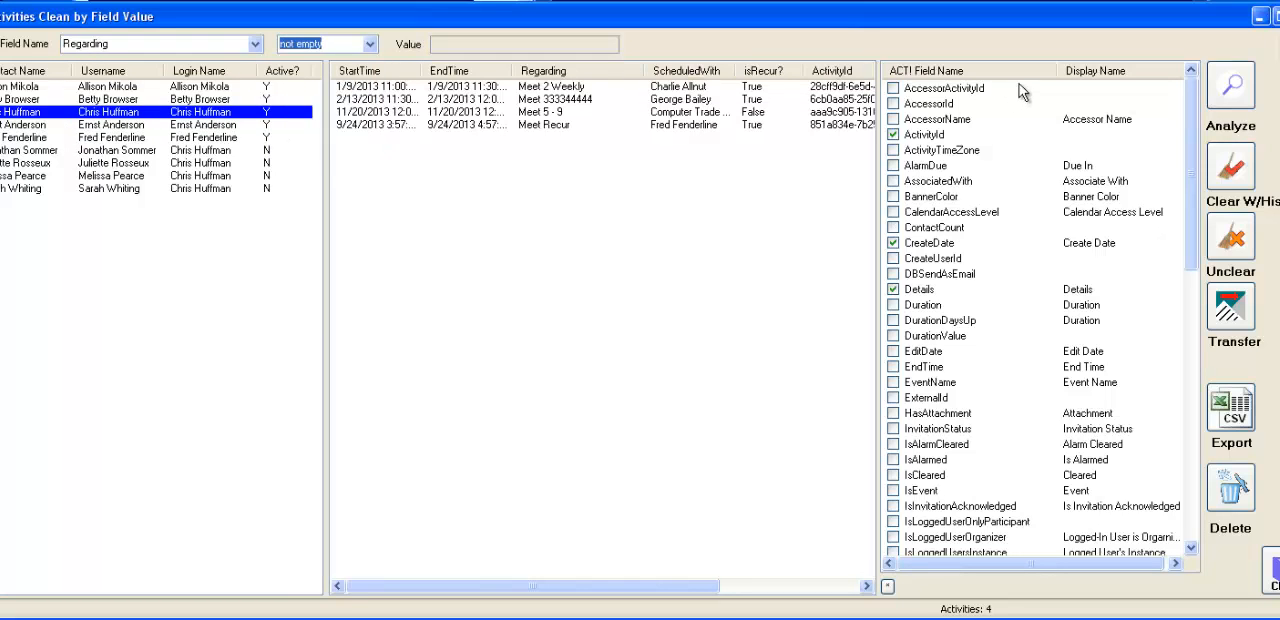
left_click(1230, 88)
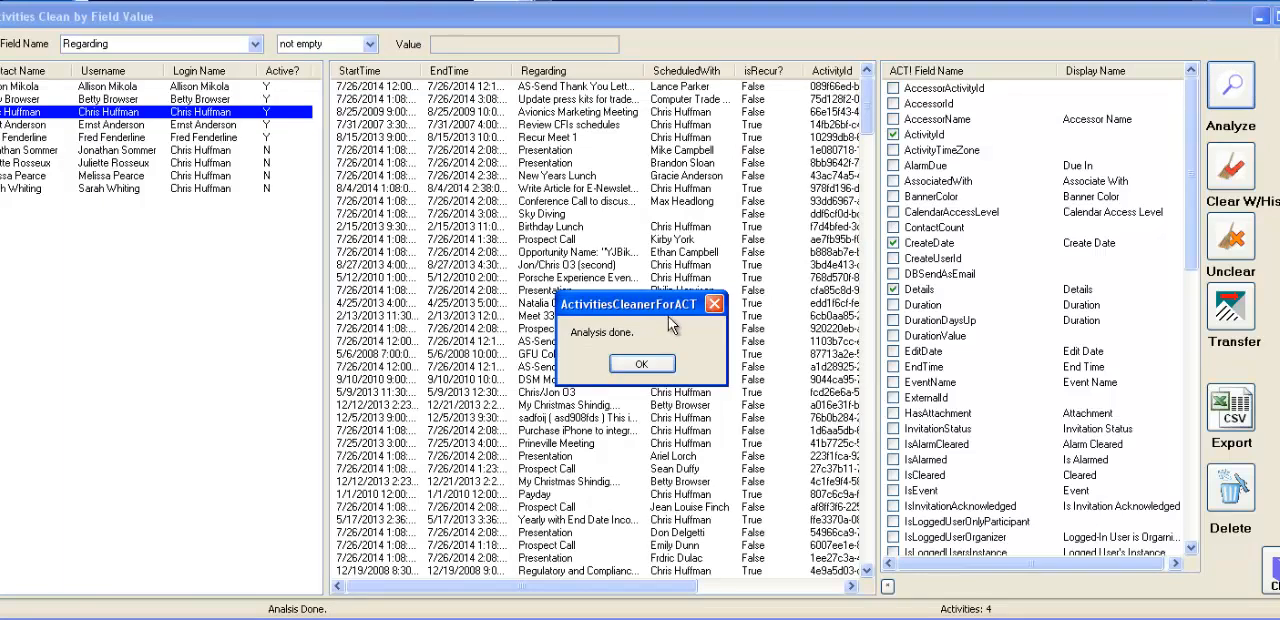
left_click(641, 363)
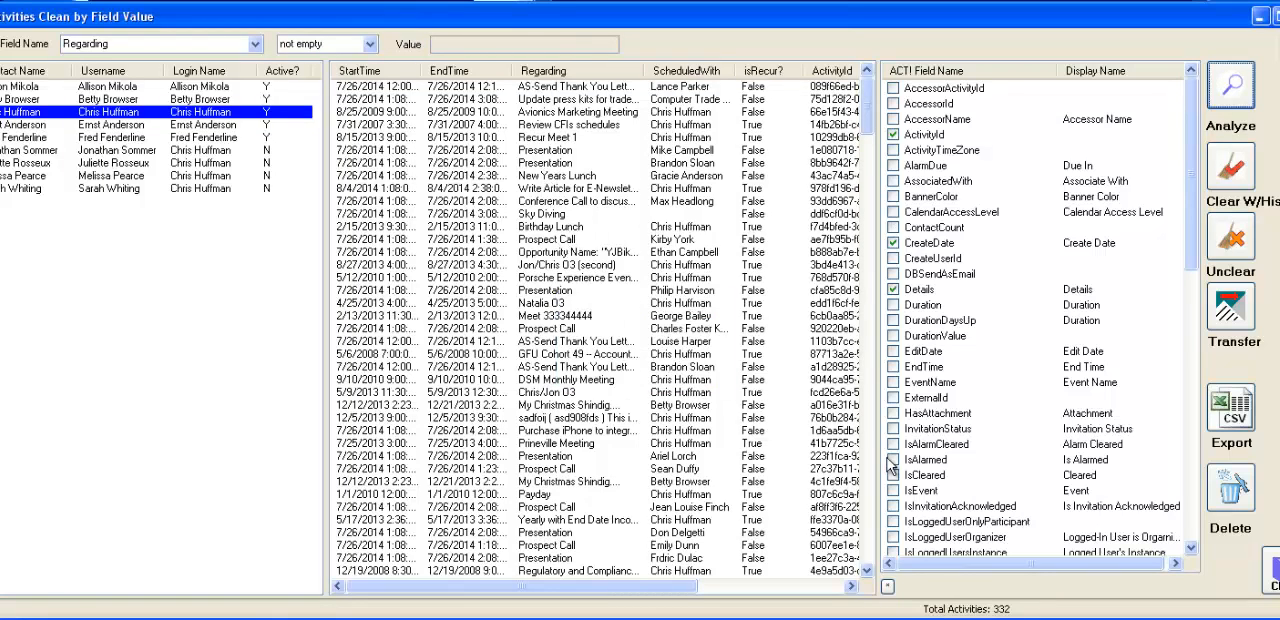
- Include all ACT! fields as columns in the activity list and analyze the activities again
left_click(888, 588)
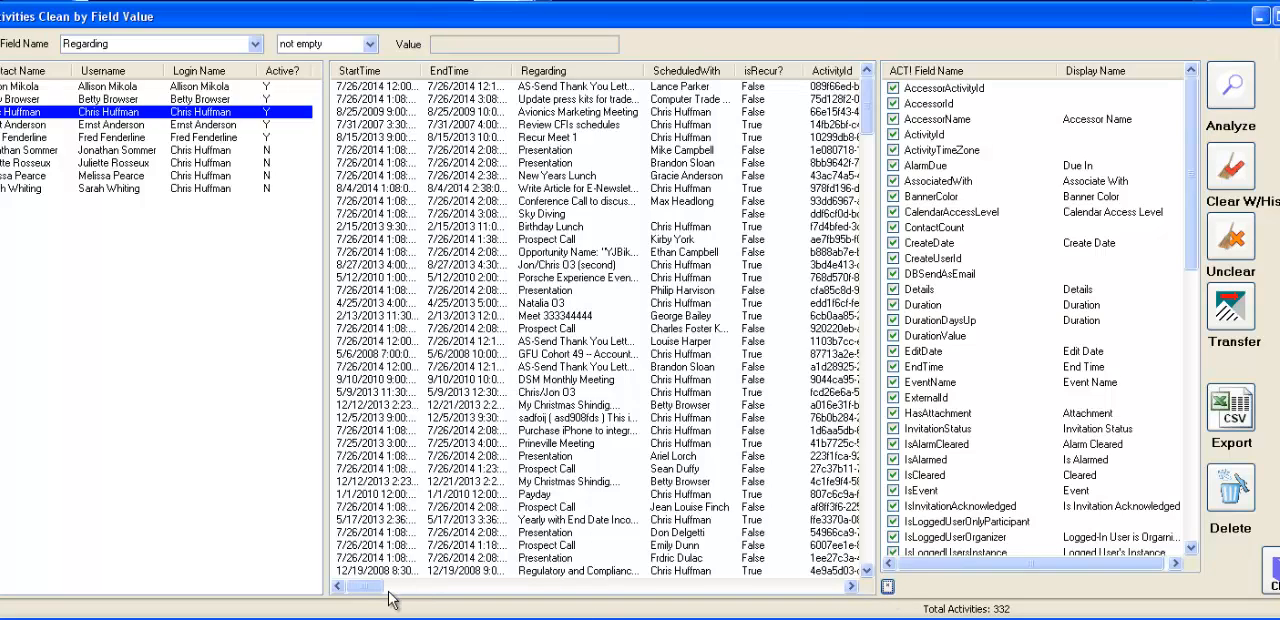
left_click_drag(365, 594, 820, 600)
left_click_drag(826, 588, 370, 588)
left_click(1236, 106)
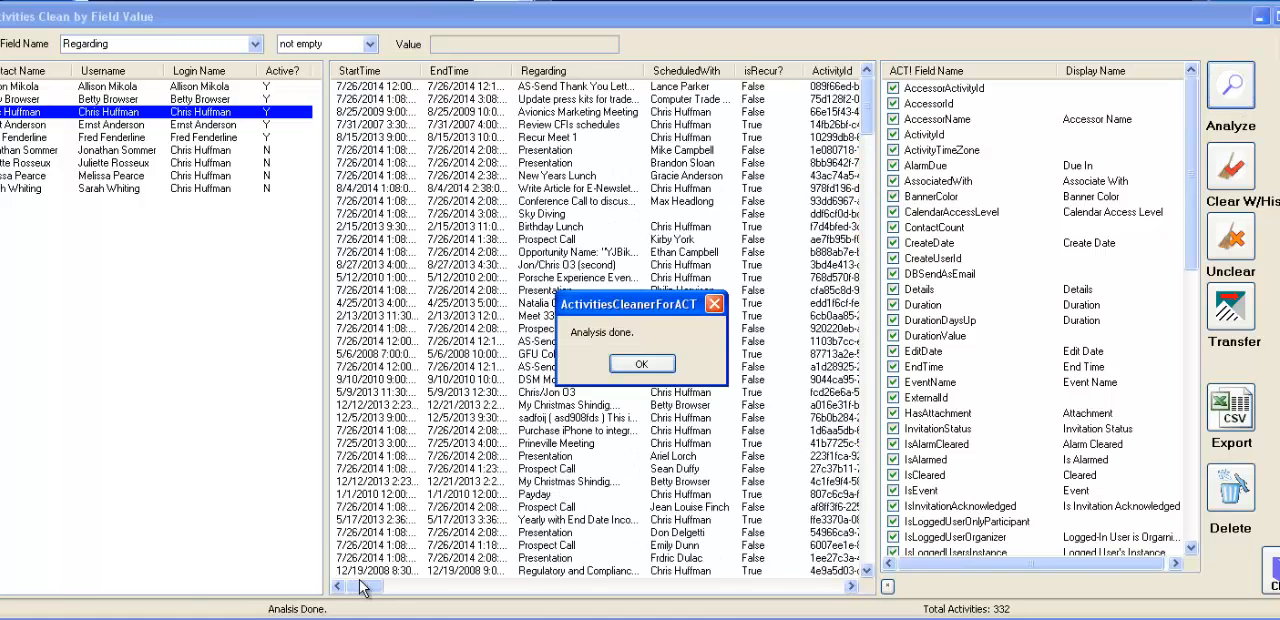
left_click(628, 367)
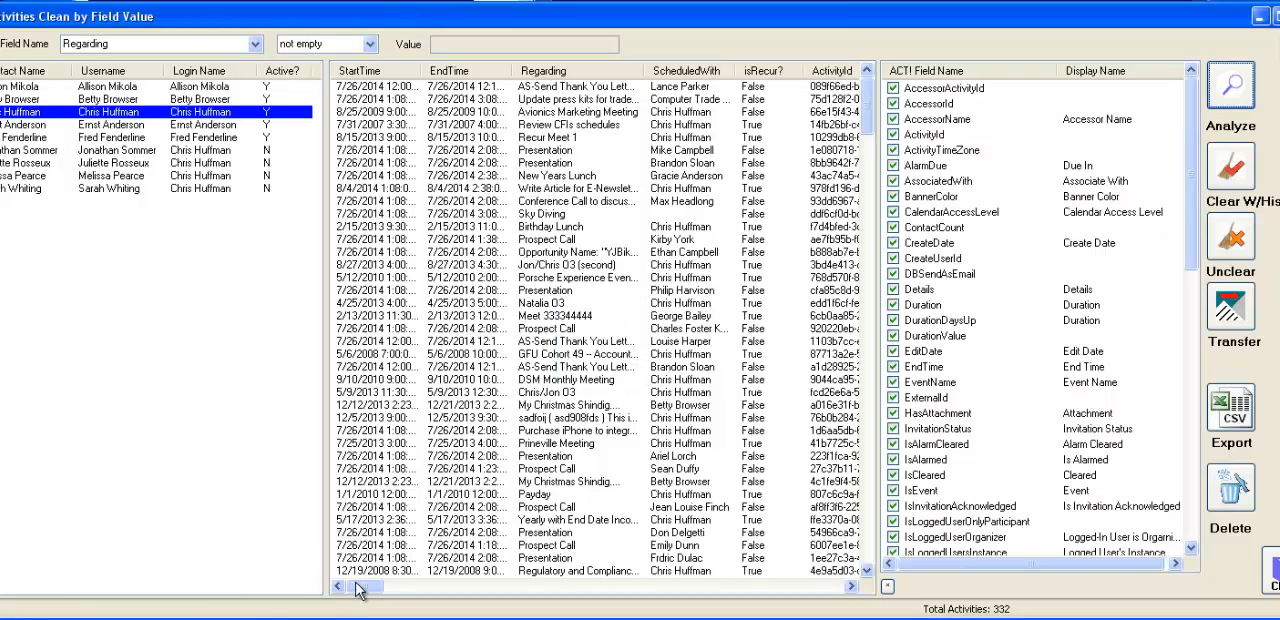
- Try exporting the analyzed activities to a CSV file, and cancel without saving it
mouse_move(364, 592)
left_mouse_down()
mouse_move(777, 604)
mouse_move(355, 598)
left_mouse_up()
left_click(1237, 420)
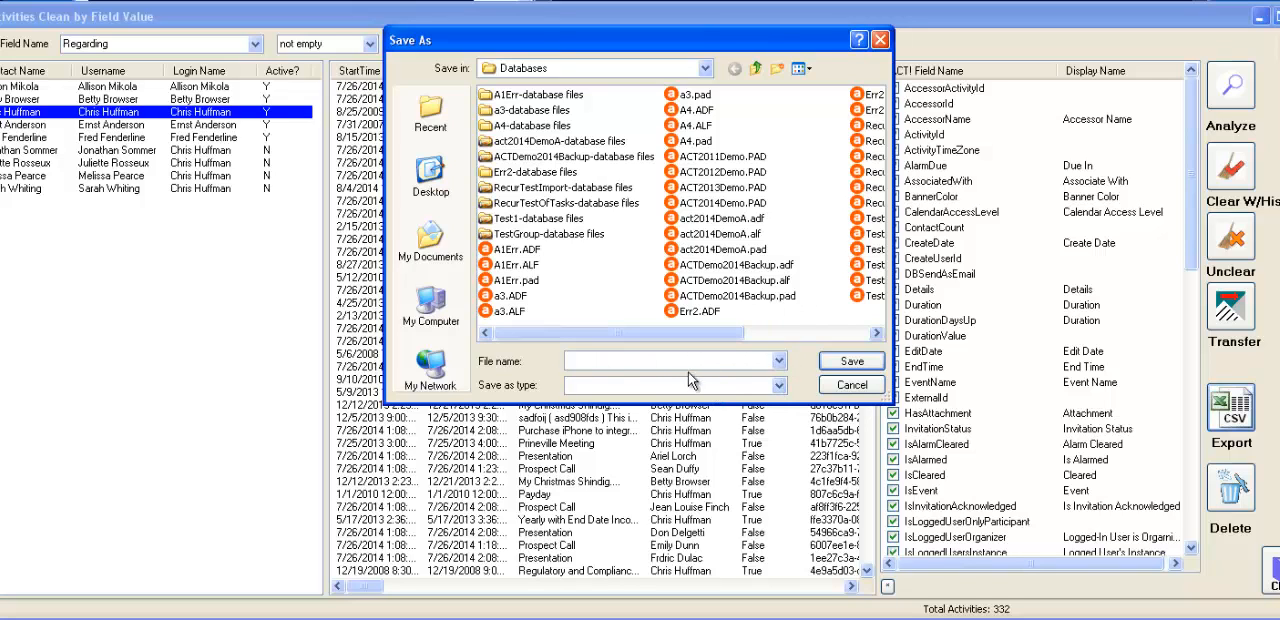
left_click(860, 388)
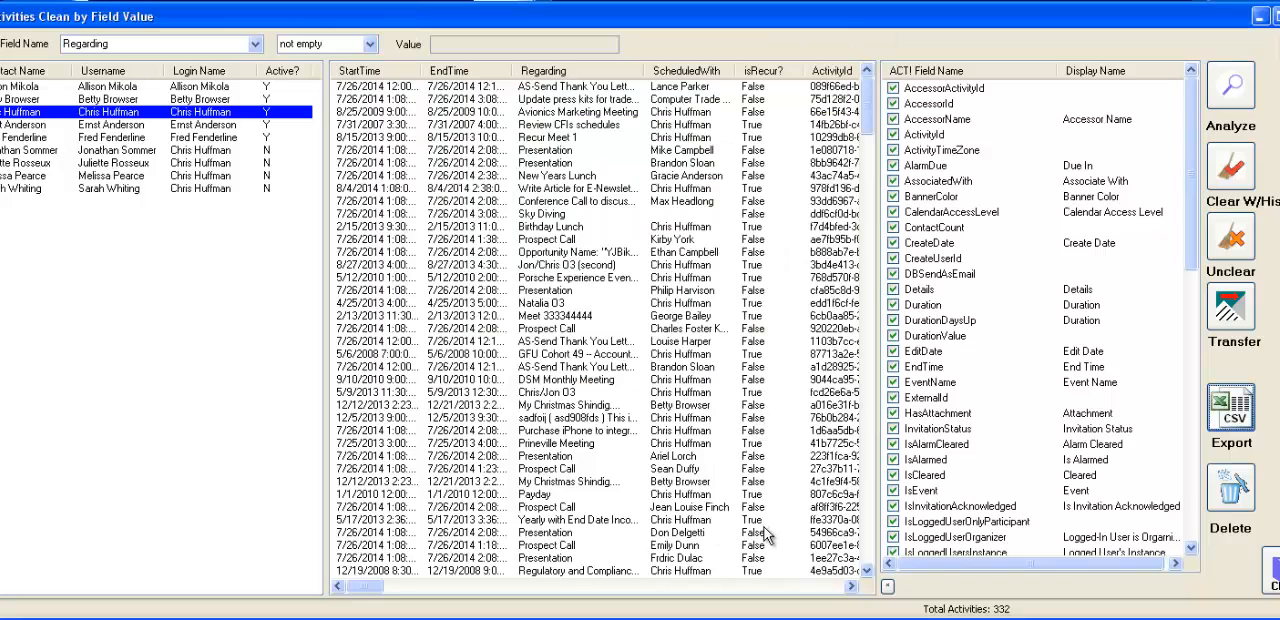